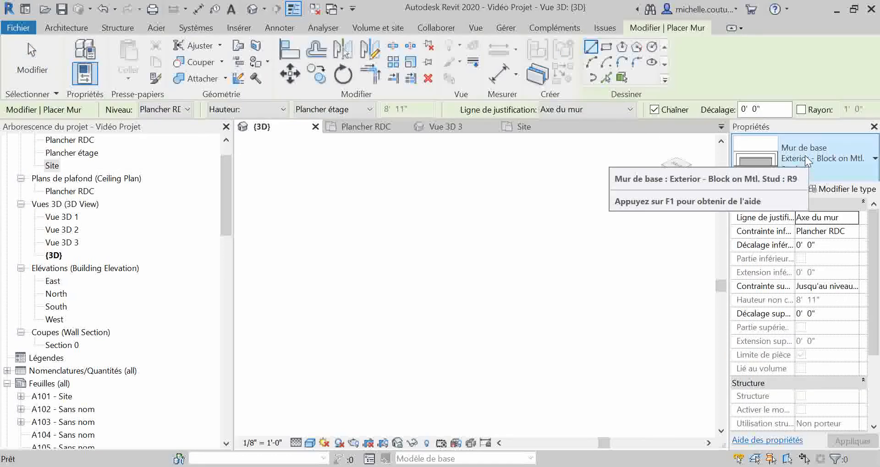
# Step: Choose the stacked wall type Exterior - Brick Over Block w Metal Stud for the new wall and open its structure for editing
pyautogui.click(804, 155)
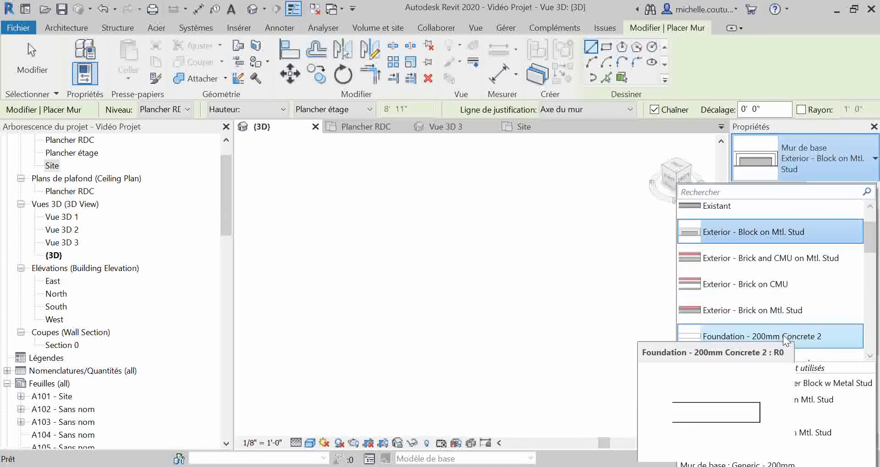
pyautogui.scroll(-10, 763, 283)
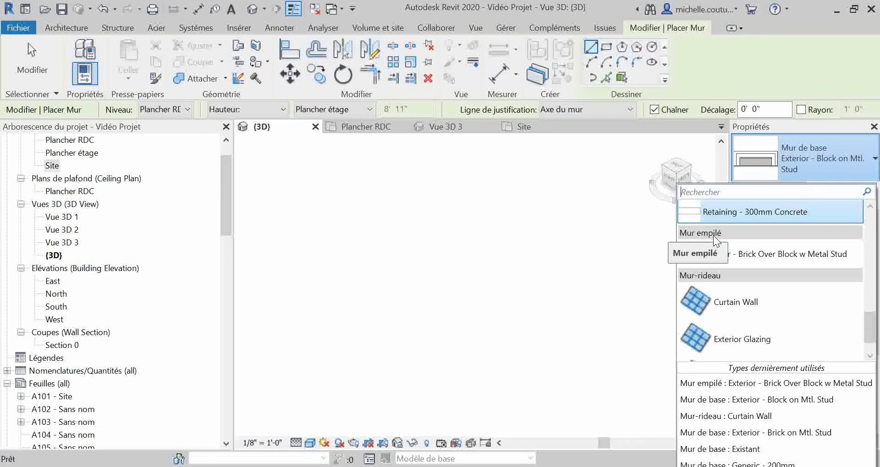
pyautogui.moveTo(745, 254)
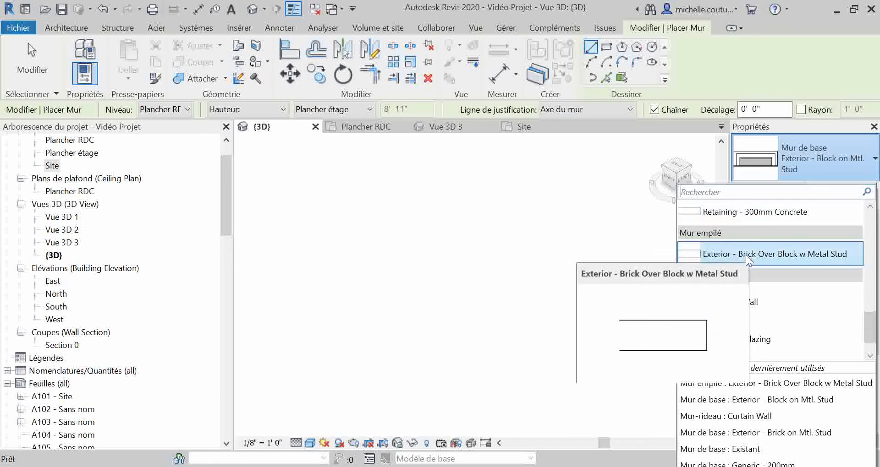
pyautogui.scroll(5, 746, 243)
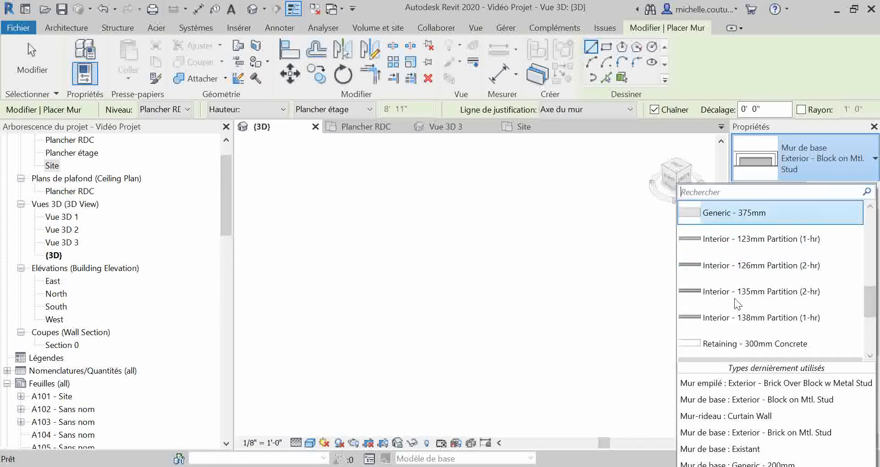
pyautogui.scroll(5, 754, 270)
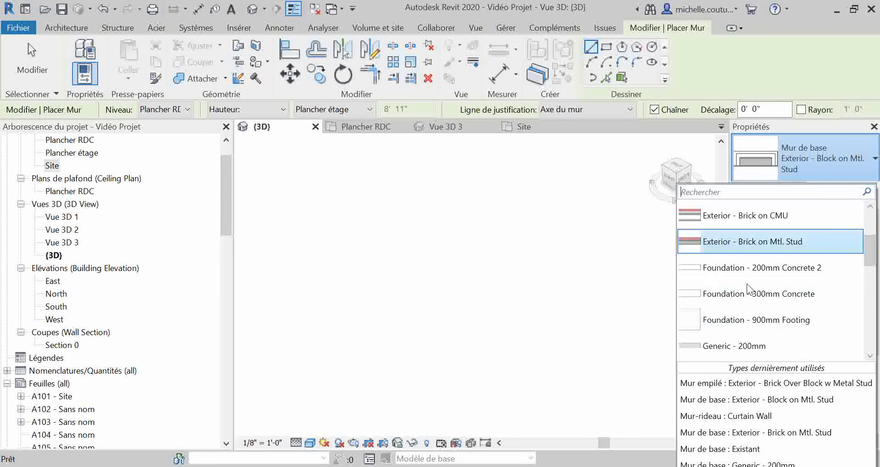
pyautogui.scroll(-10, 751, 289)
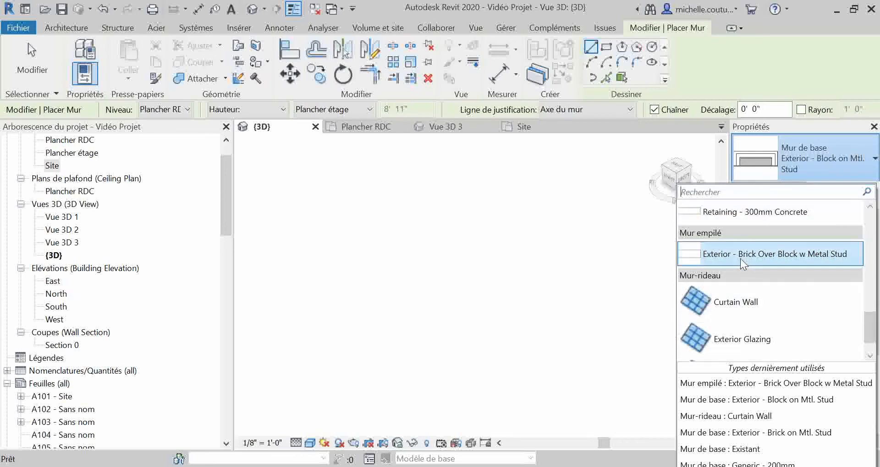
pyautogui.click(759, 255)
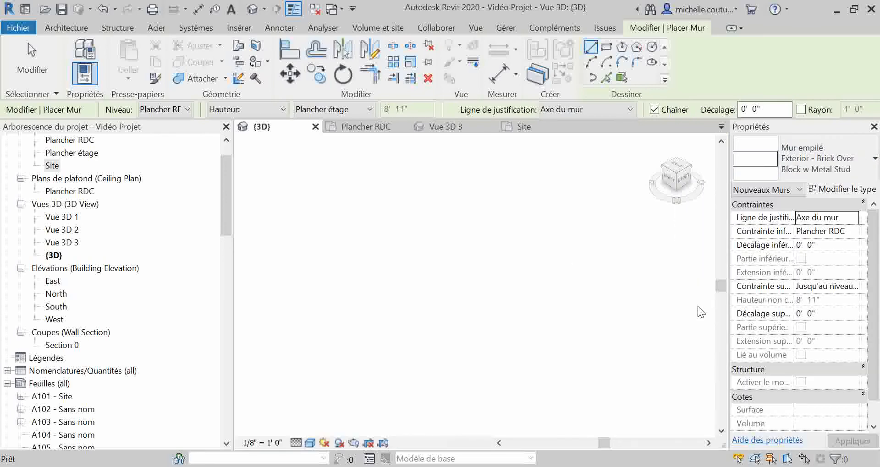
pyautogui.click(842, 191)
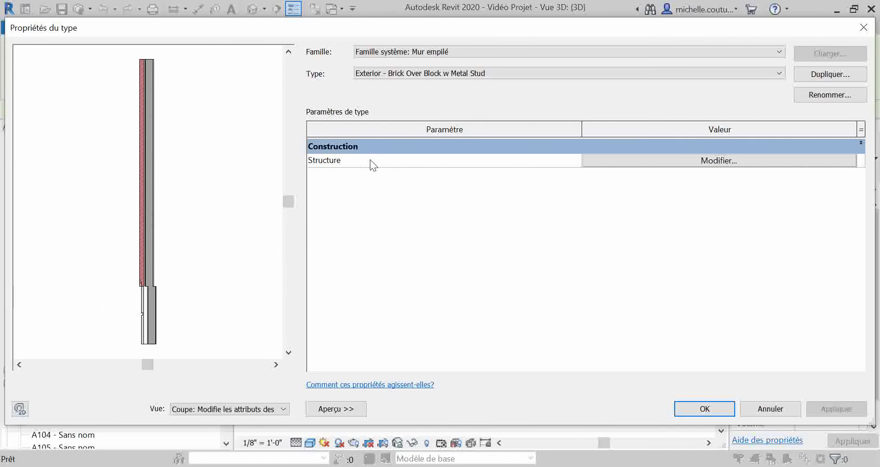
pyautogui.click(627, 158)
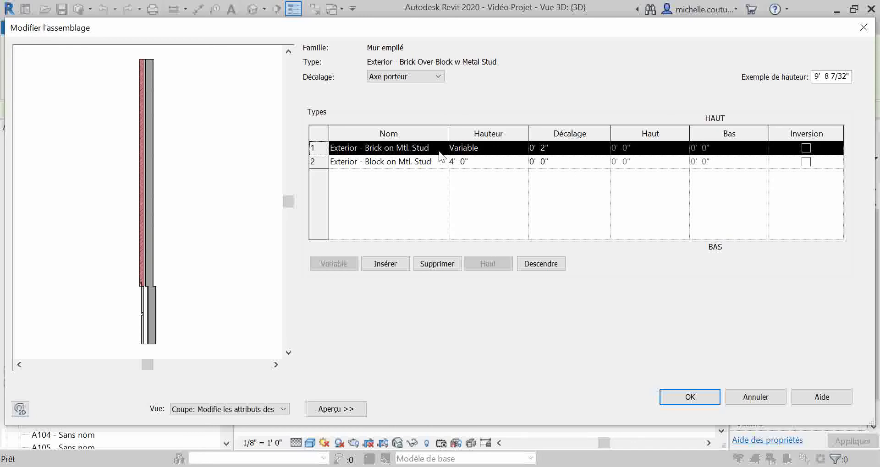
# Step: Set the upper wall of the stacked assembly to Generic - 250mm
pyautogui.click(440, 153)
pyautogui.click(442, 147)
pyautogui.scroll(-1, 387, 213)
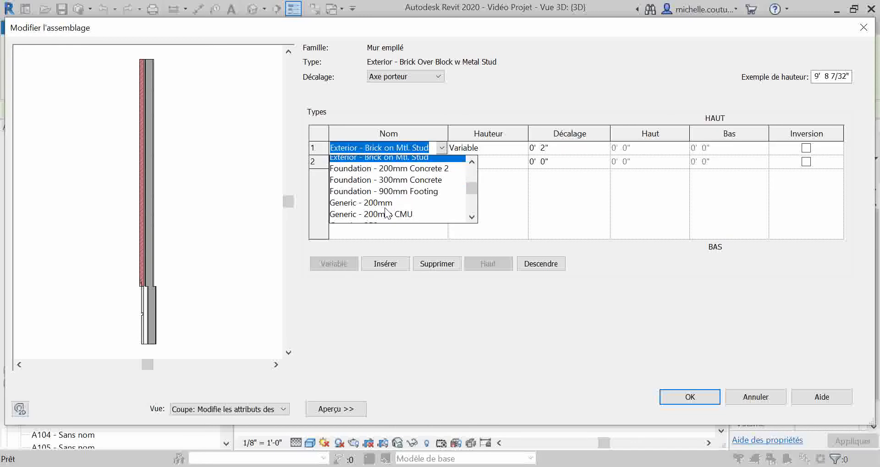
pyautogui.scroll(-3, 387, 213)
pyautogui.scroll(1, 382, 196)
pyautogui.scroll(3, 381, 196)
pyautogui.click(379, 184)
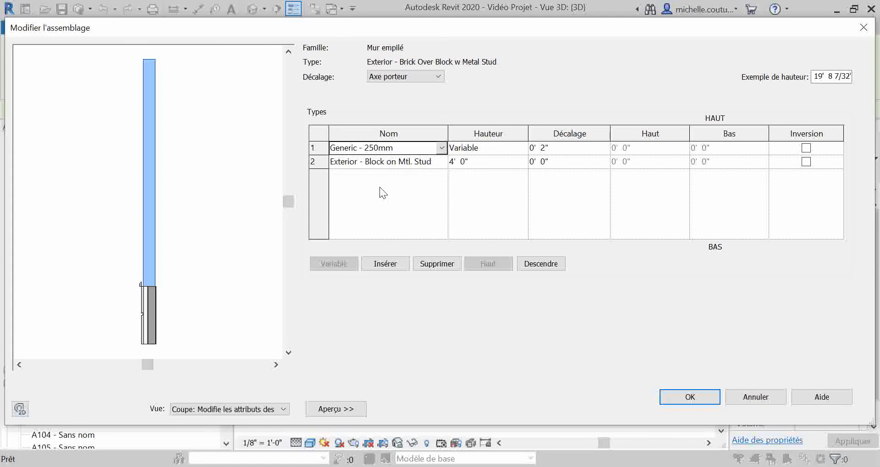
# Step: Set the lower wall of the stacked assembly to Exterior - Brick and CMU on Mtl. Stud
pyautogui.click(387, 162)
pyautogui.click(442, 164)
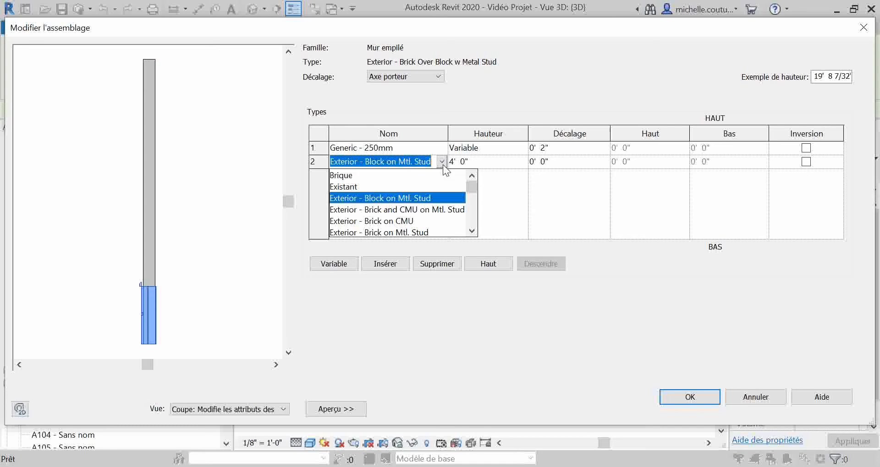
pyautogui.click(406, 209)
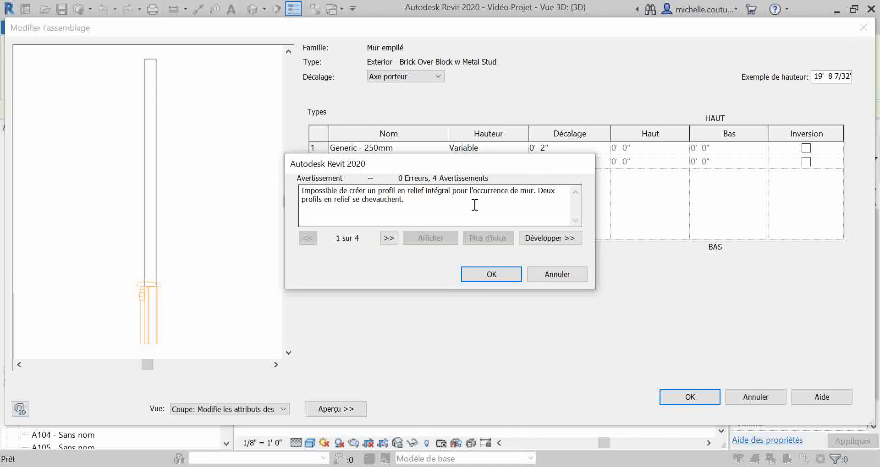
pyautogui.click(503, 276)
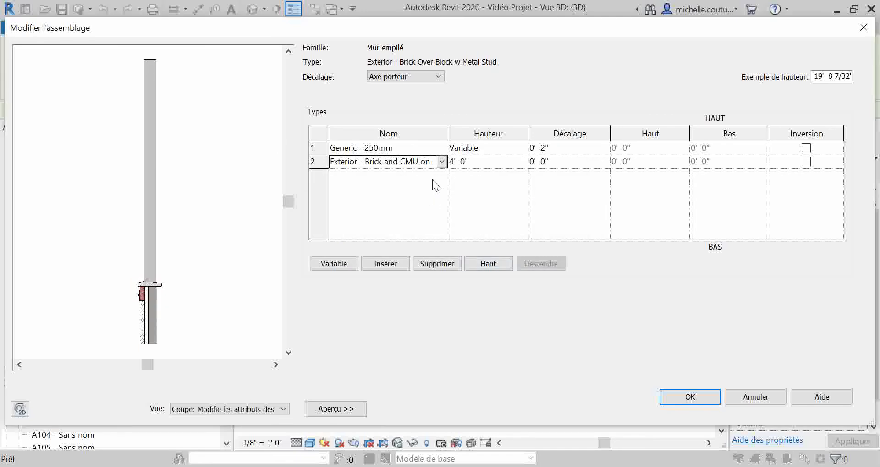
# Step: Change the lower wall of the stacked assembly to Exterior - Brick on Mtl. Stud
pyautogui.click(442, 161)
pyautogui.scroll(-1, 410, 206)
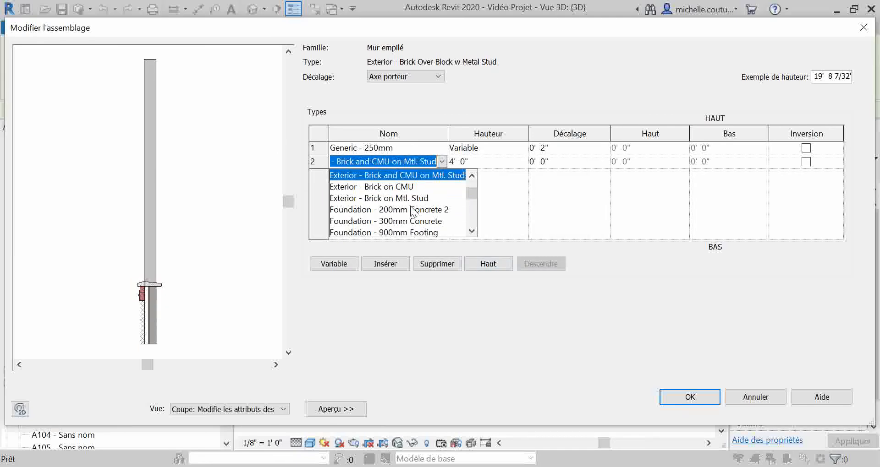
pyautogui.click(397, 198)
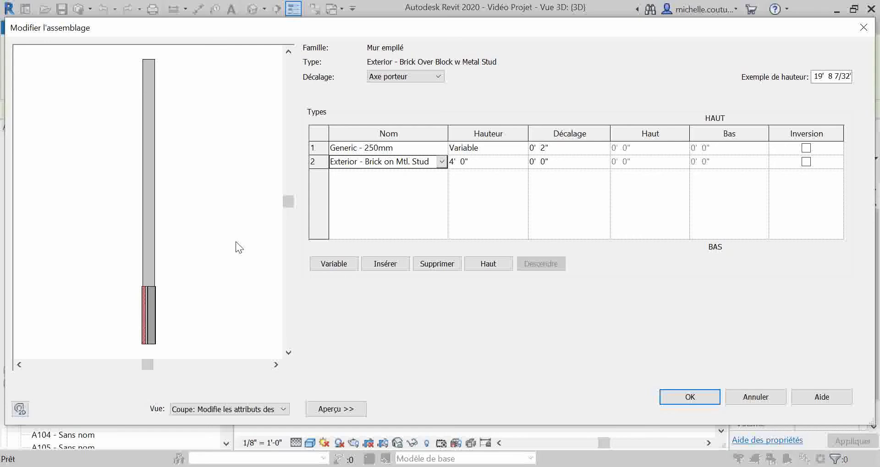
# Step: Change the upper wall of the stacked assembly to Generic - 200mm and accept the type changes
pyautogui.click(407, 151)
pyautogui.click(443, 148)
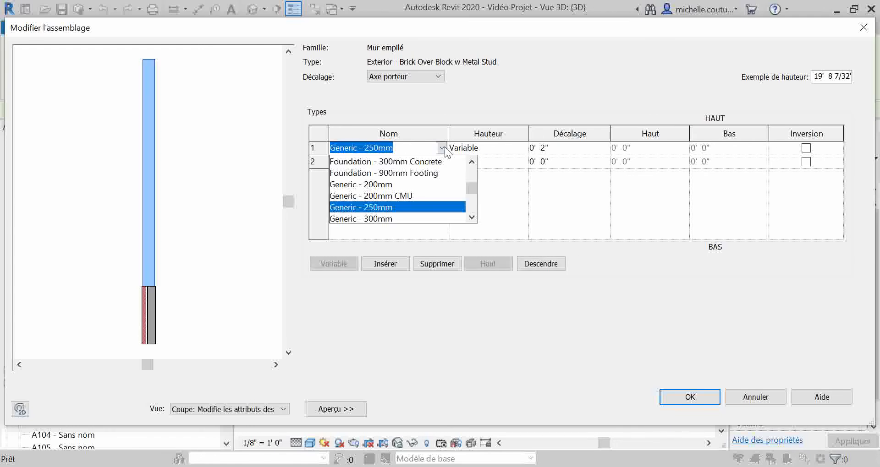
pyautogui.scroll(-2, 424, 199)
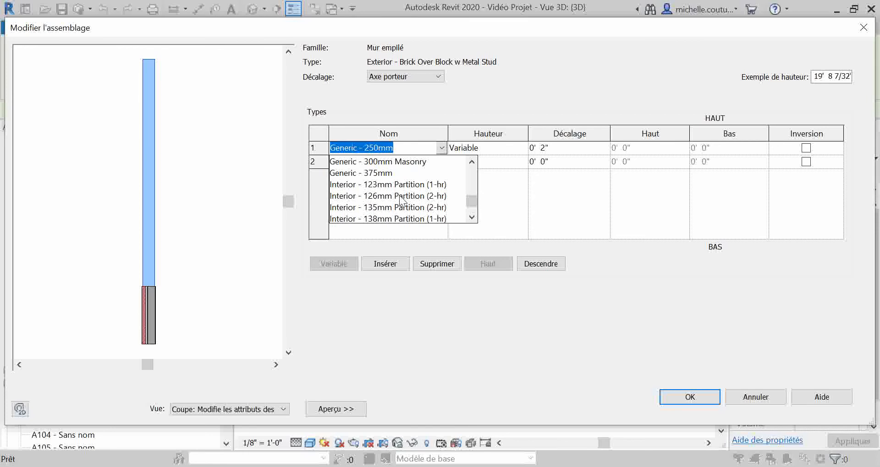
pyautogui.scroll(-1, 401, 203)
pyautogui.scroll(8, 394, 214)
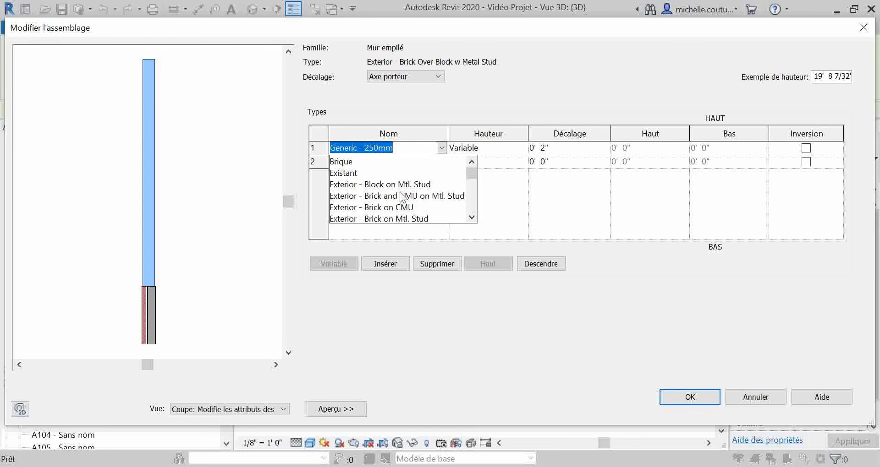
pyautogui.scroll(-3, 404, 196)
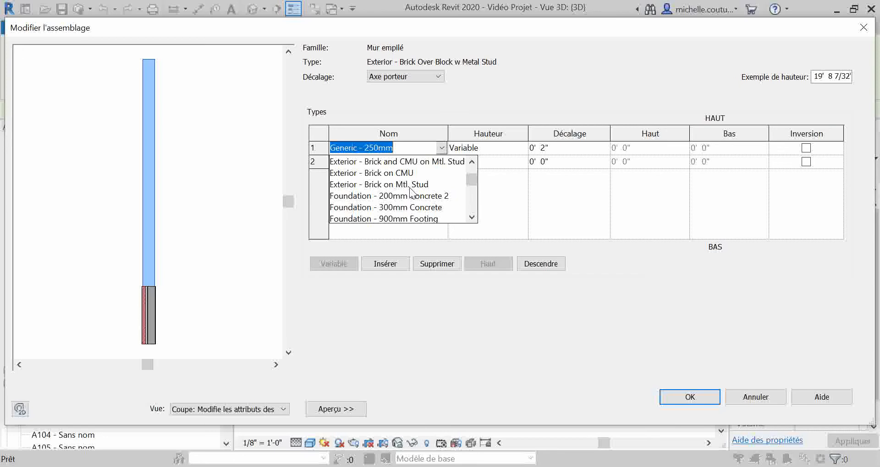
pyautogui.scroll(-1, 409, 188)
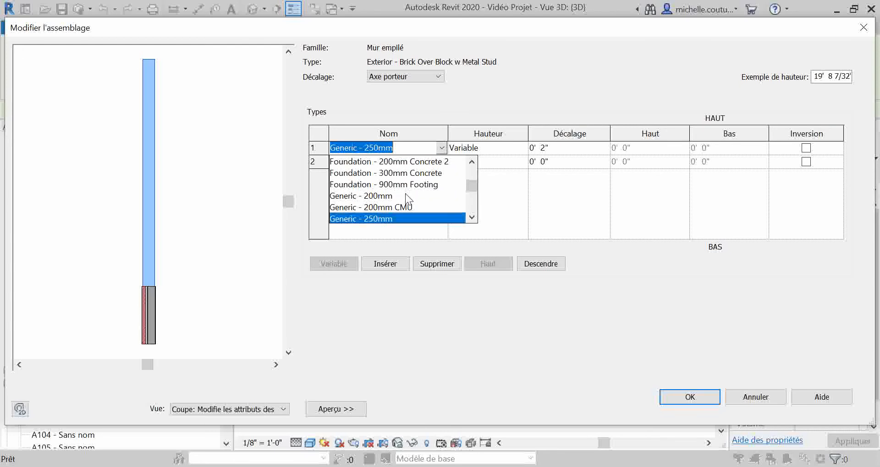
pyautogui.scroll(-2, 407, 199)
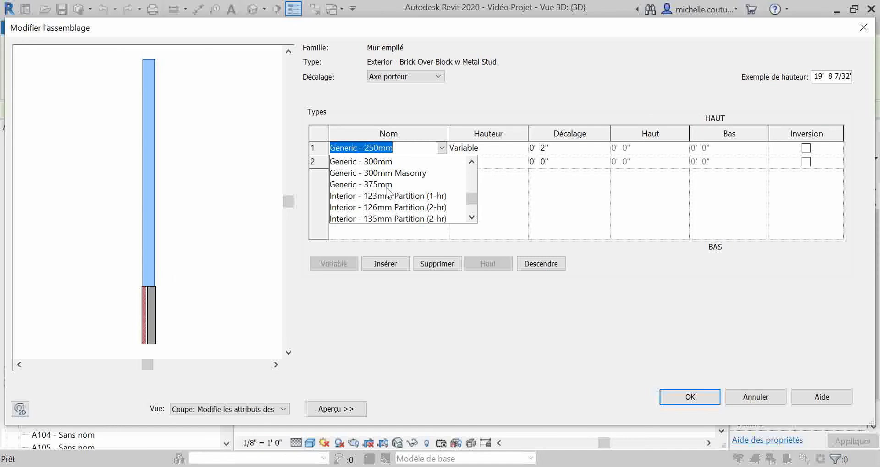
pyautogui.scroll(1, 388, 193)
pyautogui.scroll(1, 391, 188)
pyautogui.click(391, 196)
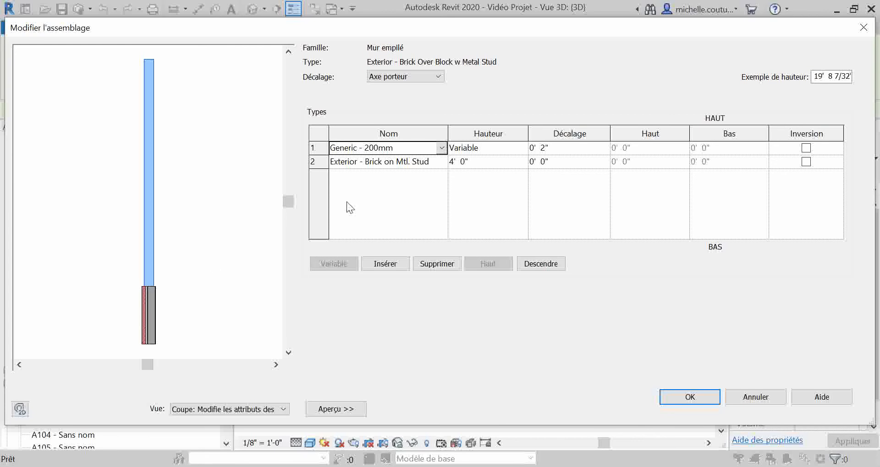
pyautogui.click(690, 397)
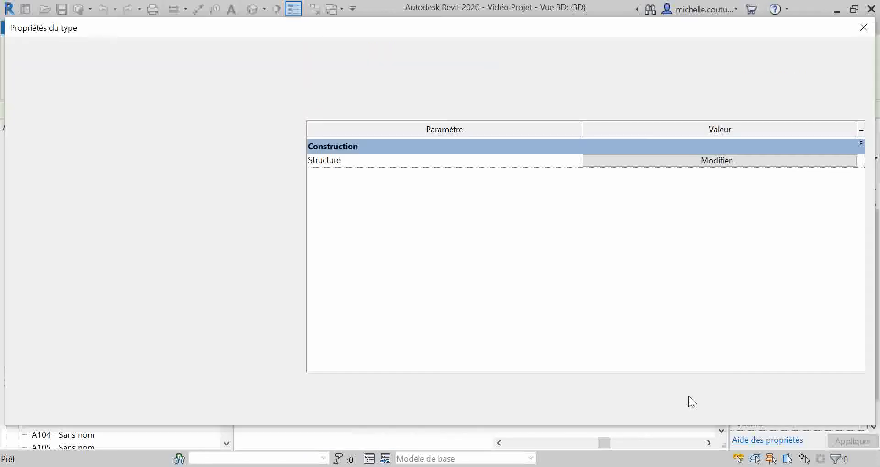
pyautogui.click(692, 408)
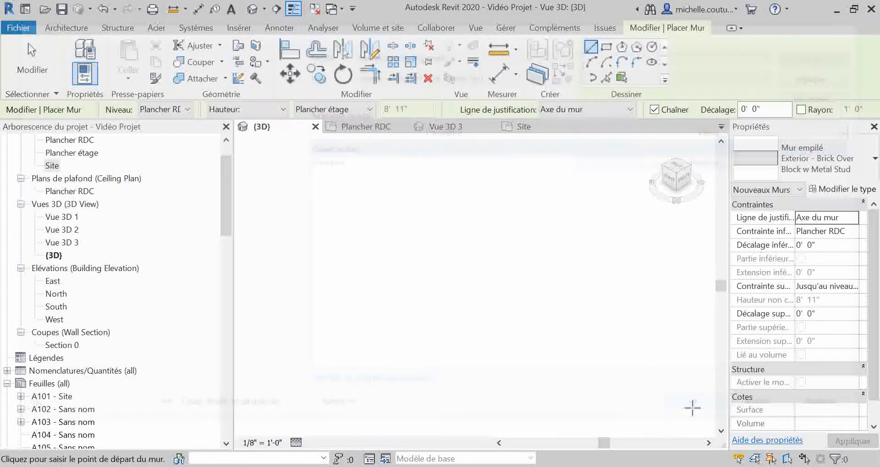
pyautogui.click(804, 161)
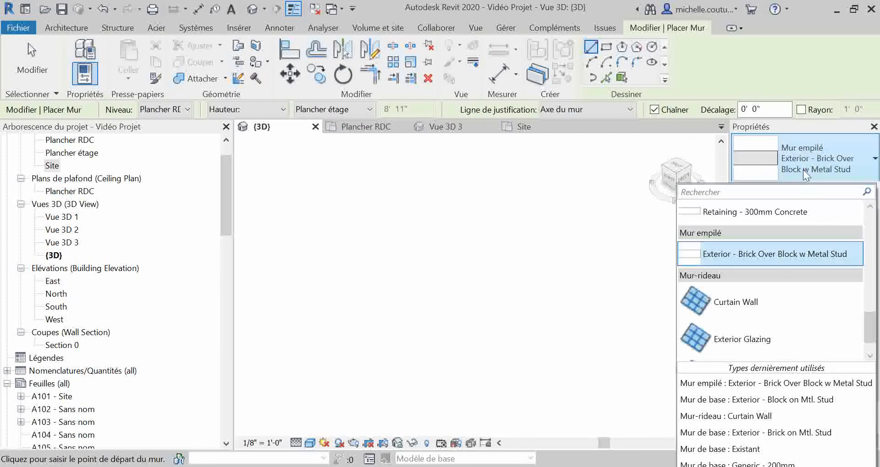
pyautogui.scroll(5, 760, 260)
pyautogui.scroll(5, 754, 270)
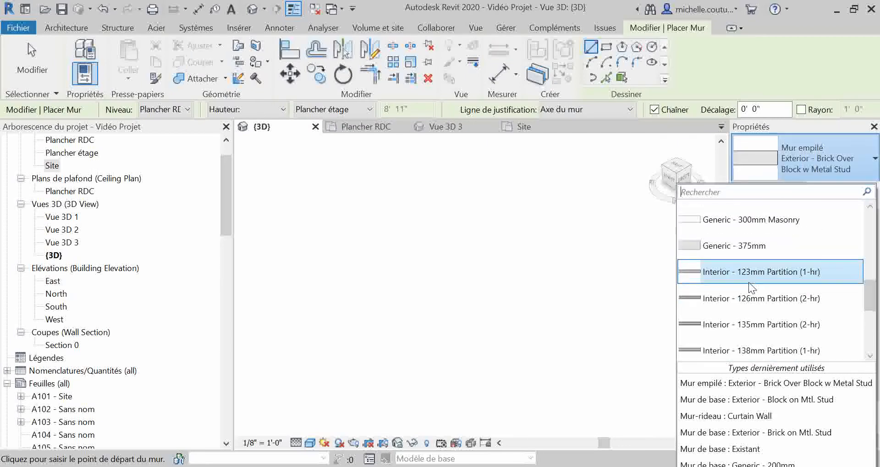
pyautogui.click(748, 215)
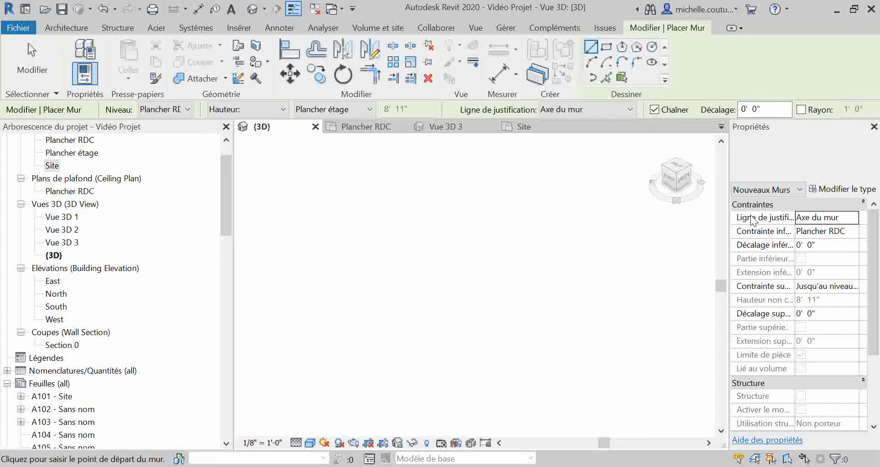
pyautogui.click(836, 191)
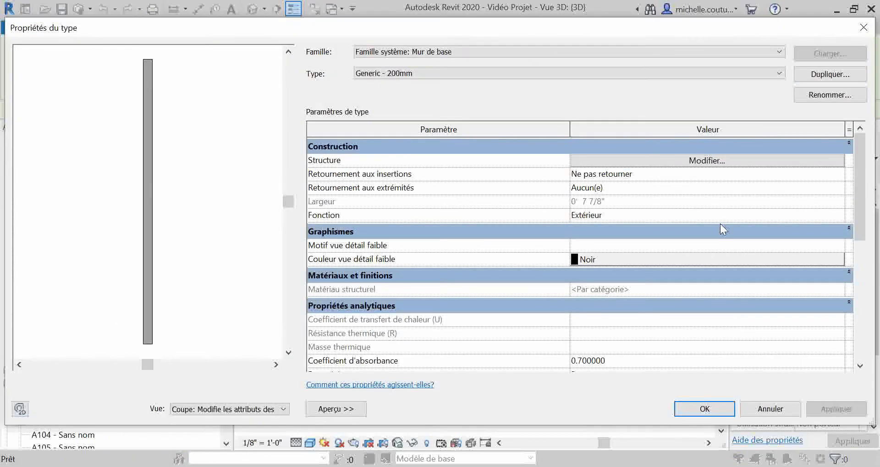
pyautogui.click(769, 409)
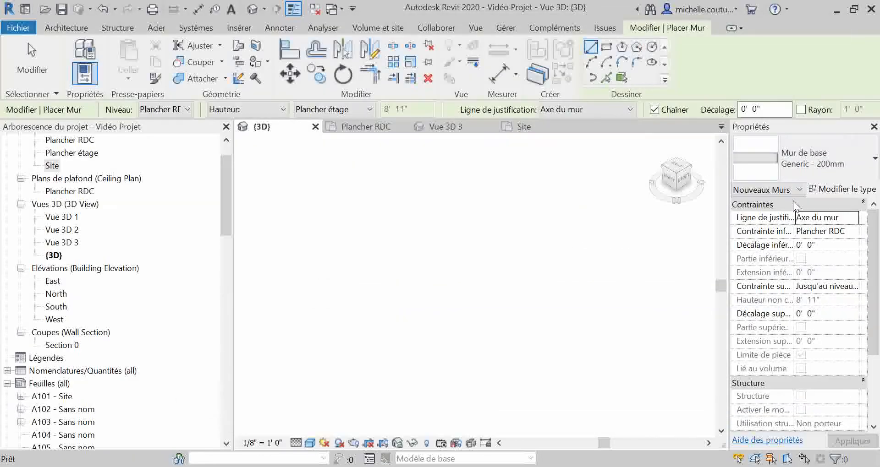
# Step: Duplicate the basic wall type Exterior - Brick on Mtl. Stud under the name Exterior - Bois on Mtl. Stud 2
pyautogui.click(806, 151)
pyautogui.scroll(2, 770, 270)
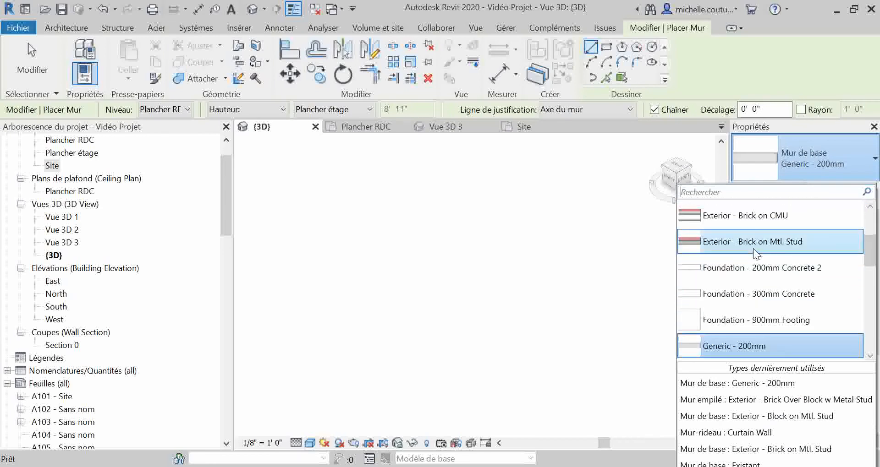
pyautogui.click(756, 248)
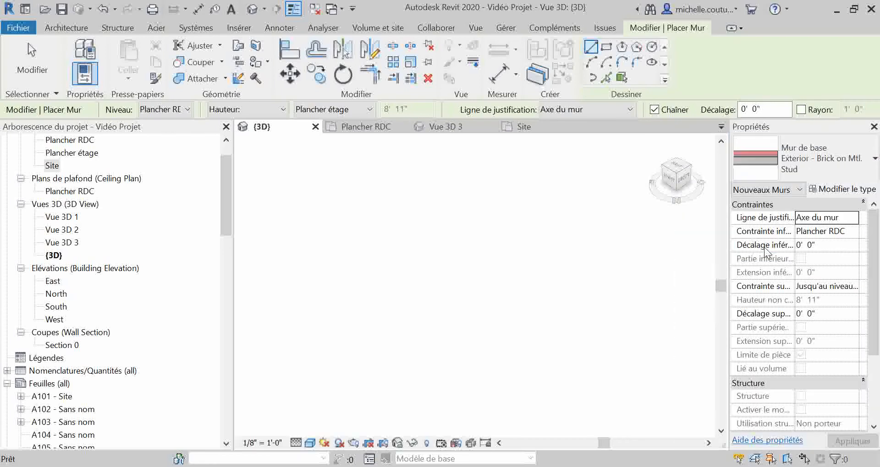
pyautogui.click(806, 190)
pyautogui.click(838, 75)
pyautogui.click(429, 218)
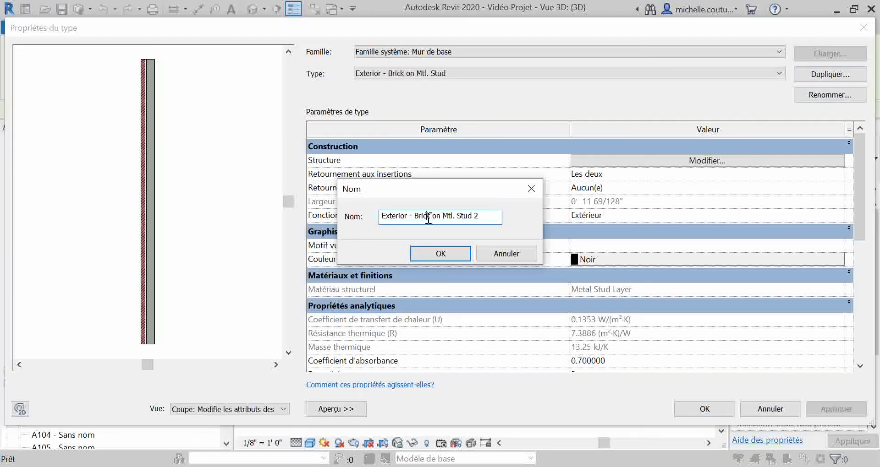
pyautogui.press('BackSpace')
pyautogui.press('BackSpace')
pyautogui.press('BackSpace')
pyautogui.press('BackSpace')
pyautogui.press('BackSpace')
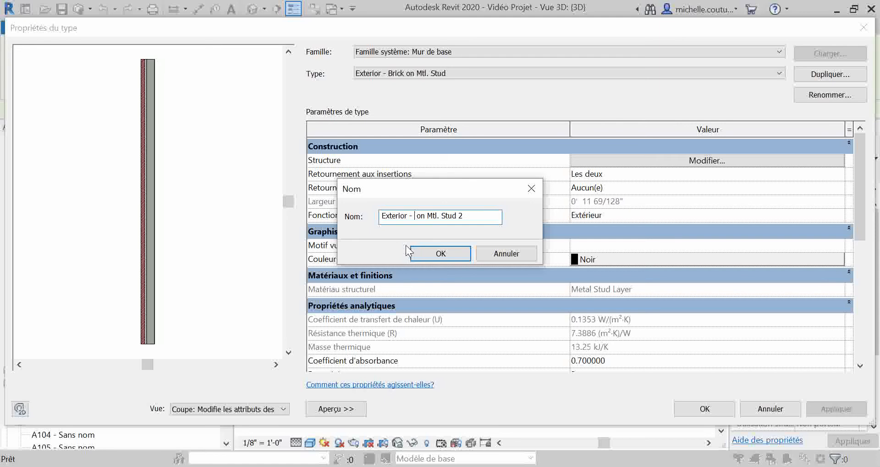
pyautogui.write('Bois')
pyautogui.click(439, 255)
# Step: Set the thickness of the exterior Finition 1 layer in Exterior - Bois on Mtl. Stud 2 to 3/8"
pyautogui.click(660, 173)
pyautogui.click(658, 156)
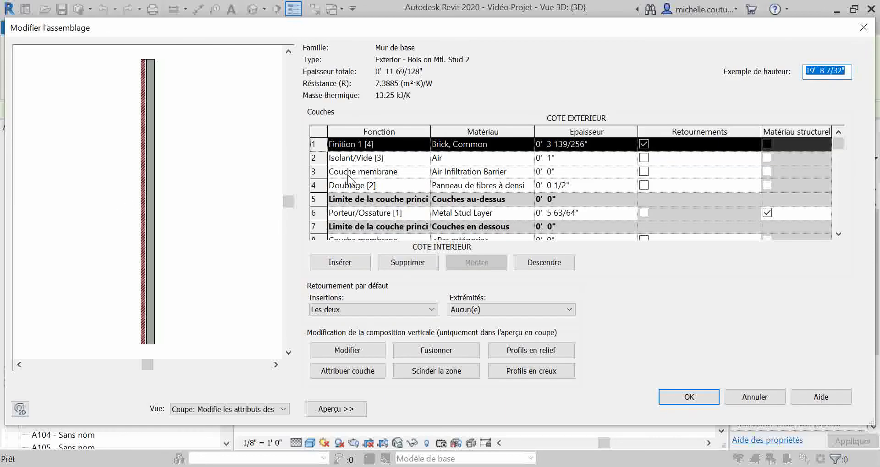
pyautogui.click(592, 147)
pyautogui.moveTo(586, 145); pyautogui.dragTo(550, 145)
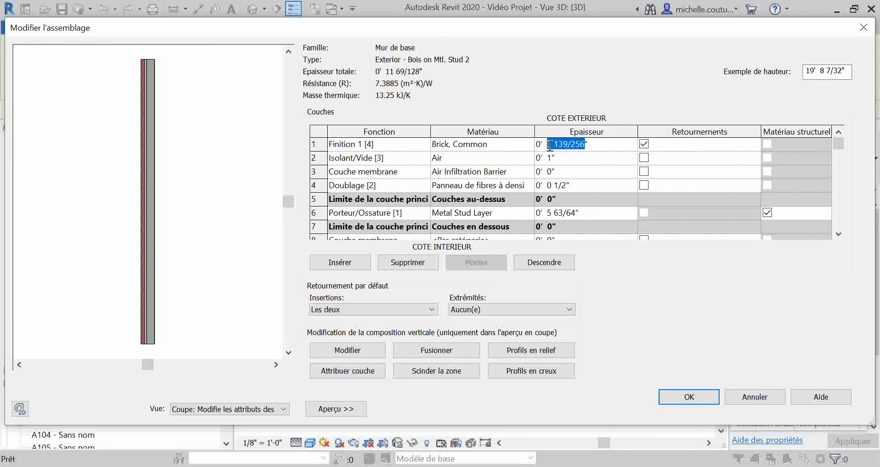
pyautogui.write('3')
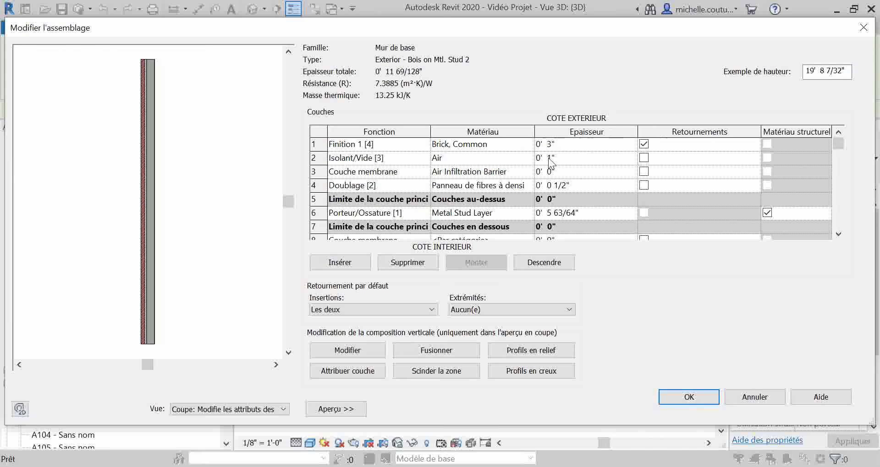
pyautogui.write('/8')
pyautogui.press('Tab')
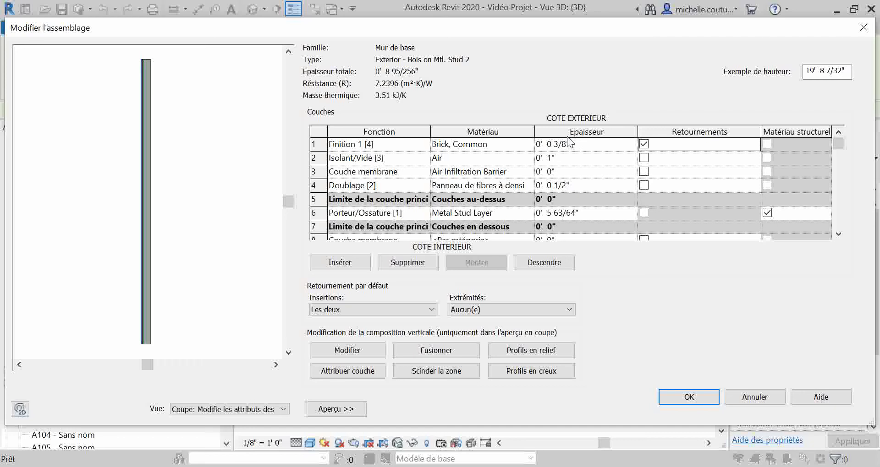
# Step: Assign the material Bardage, clin to the exterior Finition 1 layer and accept the wood wall type's properties
pyautogui.click(516, 143)
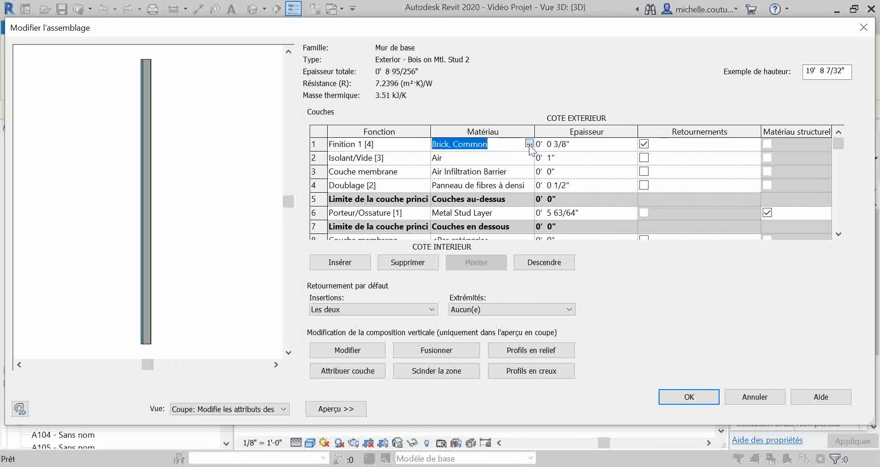
pyautogui.click(529, 144)
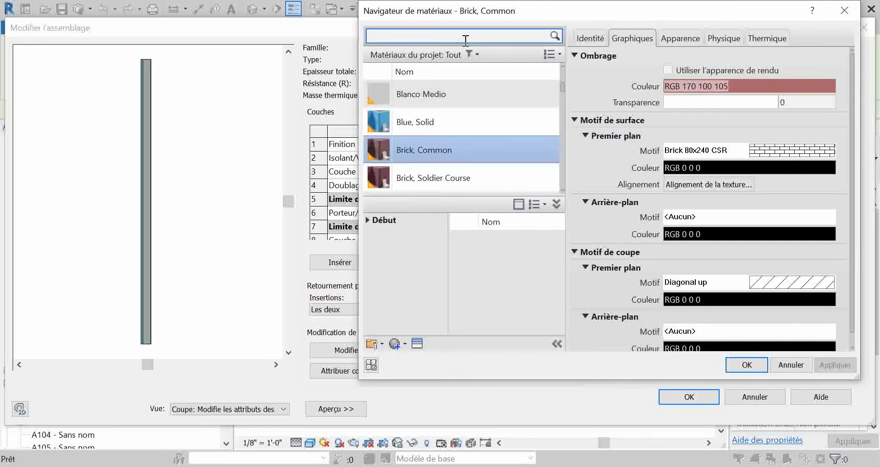
pyautogui.click(464, 41)
pyautogui.write('clin')
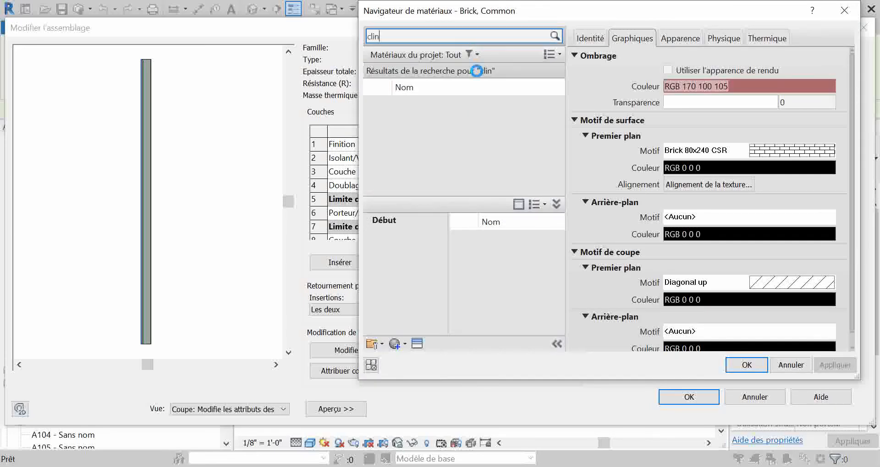
pyautogui.click(457, 117)
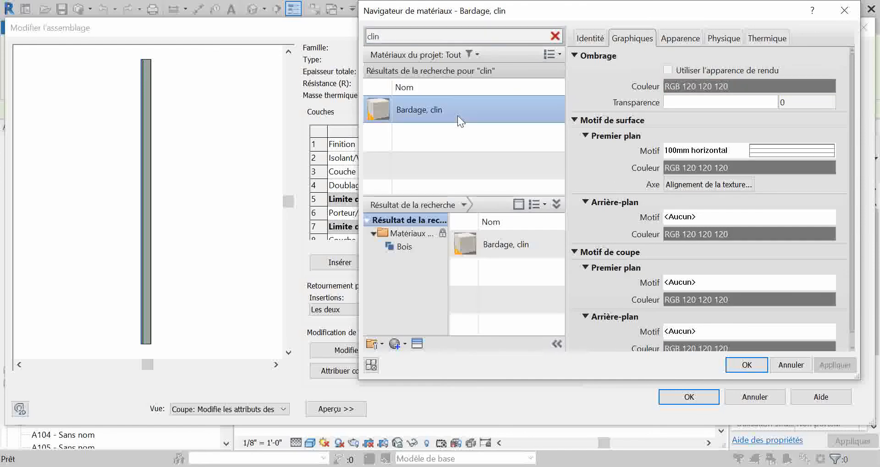
pyautogui.click(746, 365)
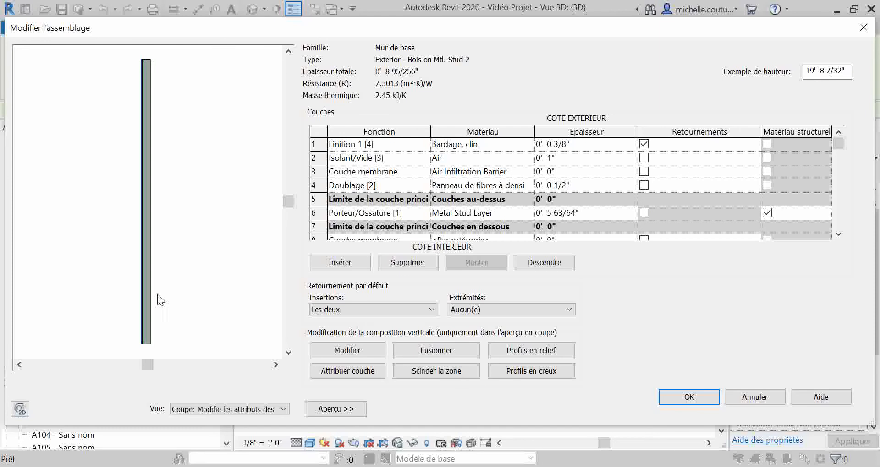
pyautogui.click(688, 396)
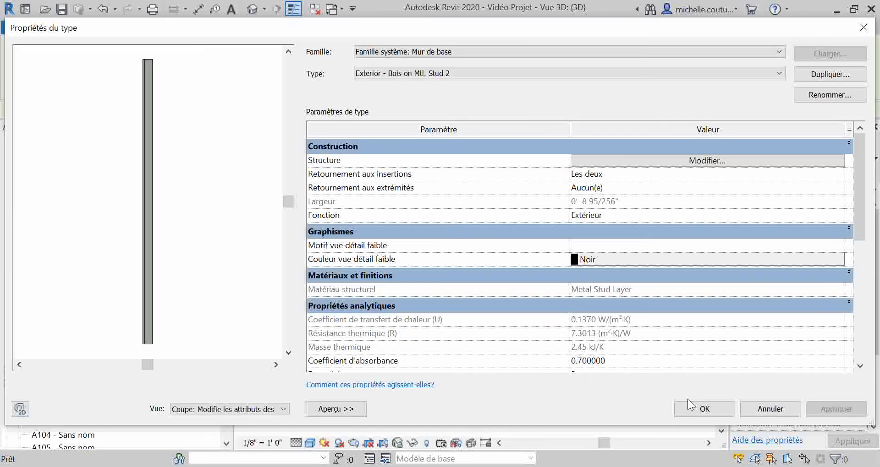
pyautogui.click(692, 406)
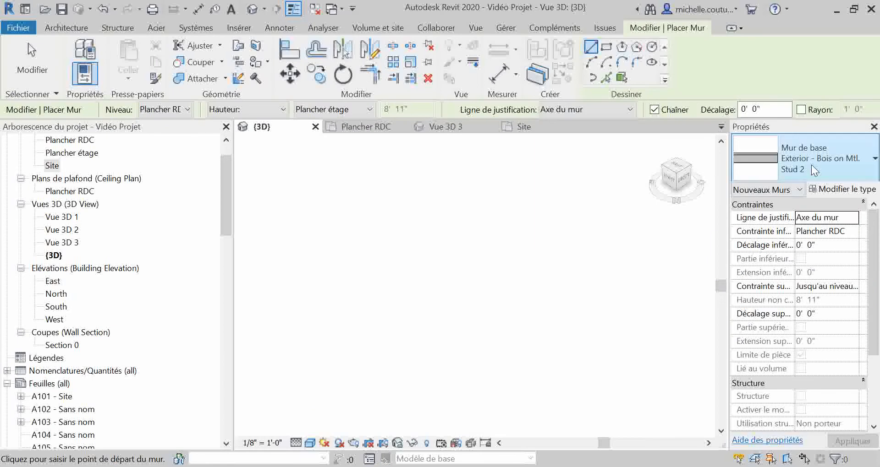
# Step: Switch the active wall to the stacked type Exterior - Brick Over Block w Metal Stud
pyautogui.click(811, 164)
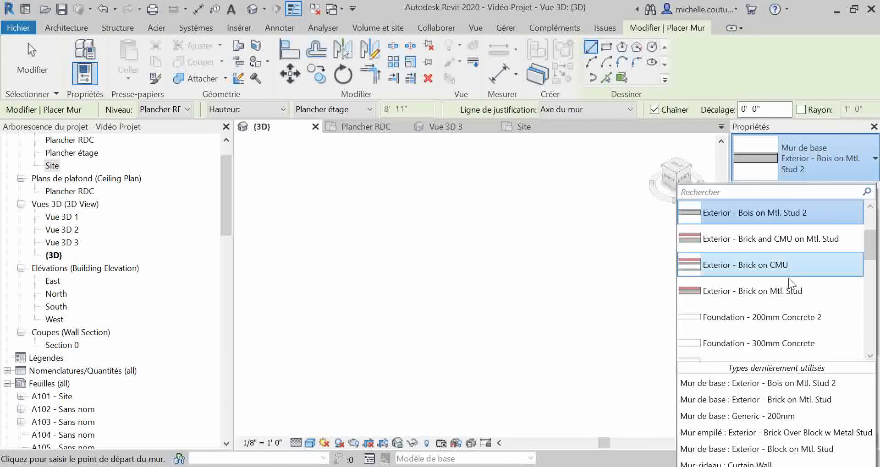
pyautogui.scroll(-2, 788, 280)
pyautogui.scroll(-10, 788, 281)
pyautogui.scroll(2, 774, 304)
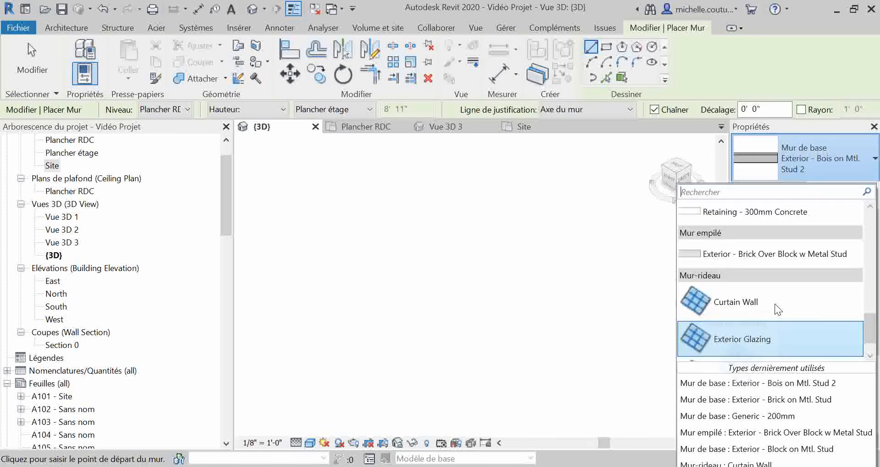
pyautogui.click(773, 287)
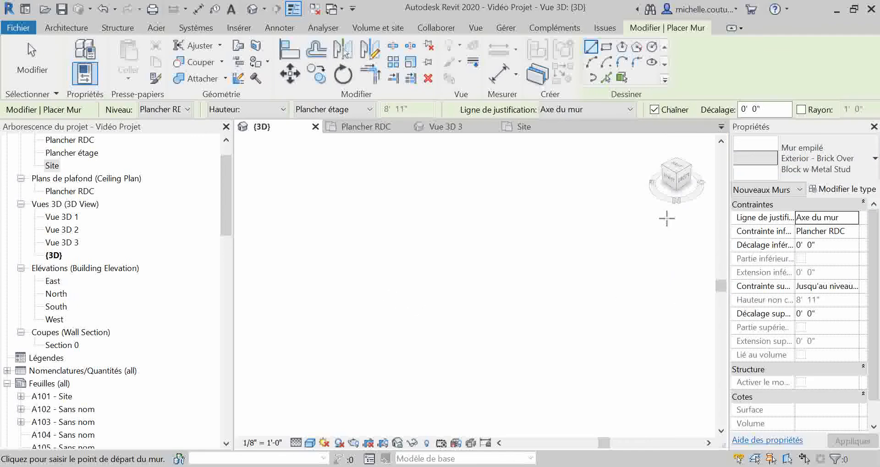
# Step: Set the upper wall in the stacked type's structure to Exterior - Bois on Mtl. Stud 2
pyautogui.click(843, 190)
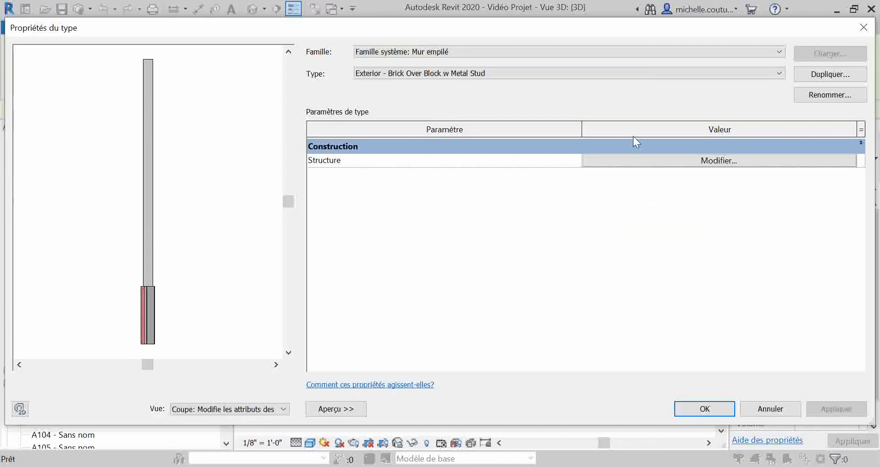
pyautogui.click(639, 161)
pyautogui.click(406, 149)
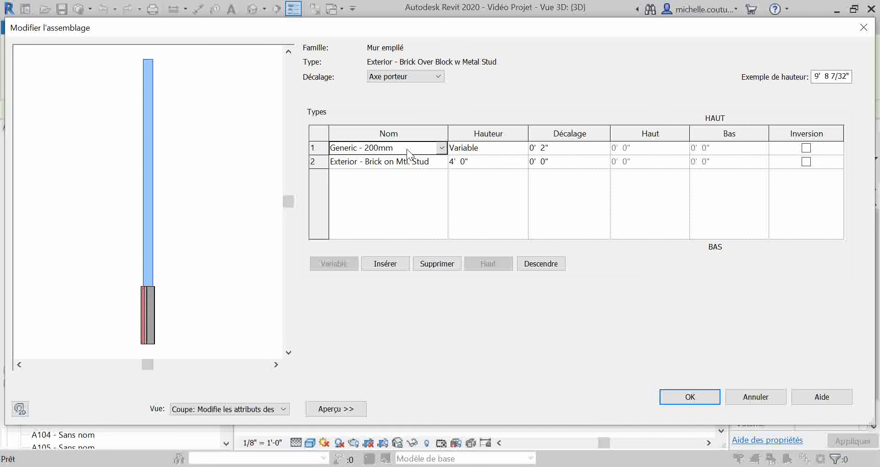
pyautogui.click(442, 148)
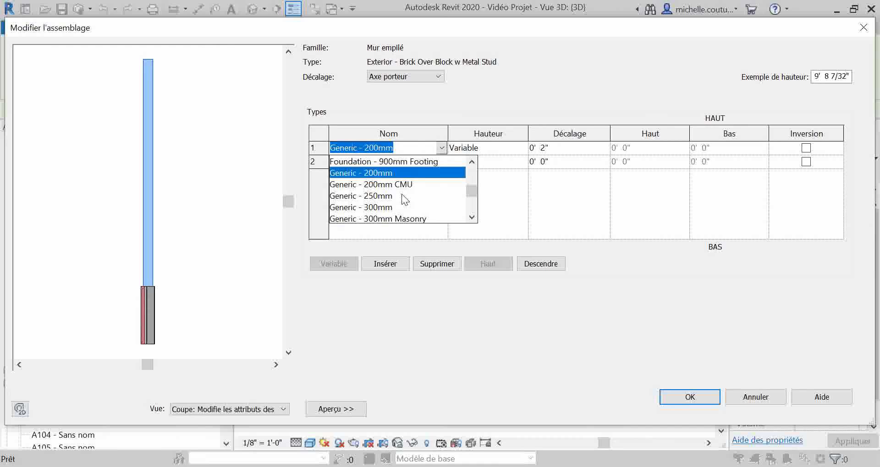
pyautogui.scroll(-2, 403, 196)
pyautogui.scroll(5, 403, 202)
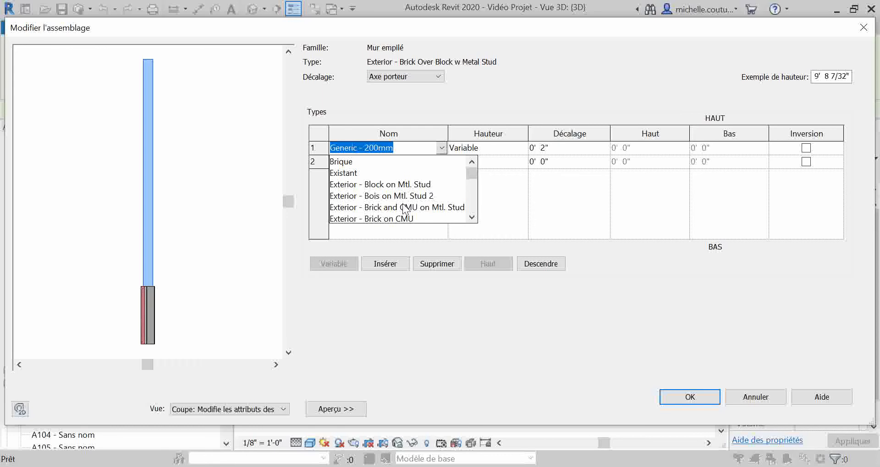
pyautogui.click(398, 196)
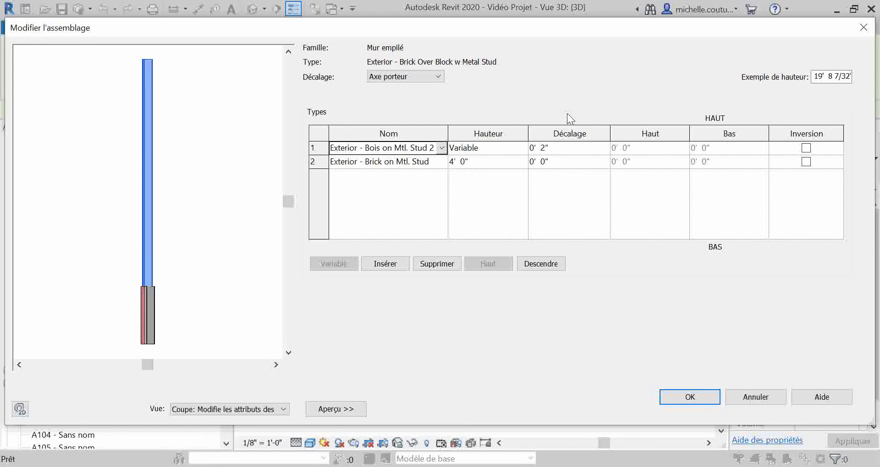
# Step: Set the upper wall's offset (Décalage) in the stacked assembly to 0
pyautogui.click(543, 148)
pyautogui.press('BackSpace')
pyautogui.write('0')
pyautogui.press('Tab')
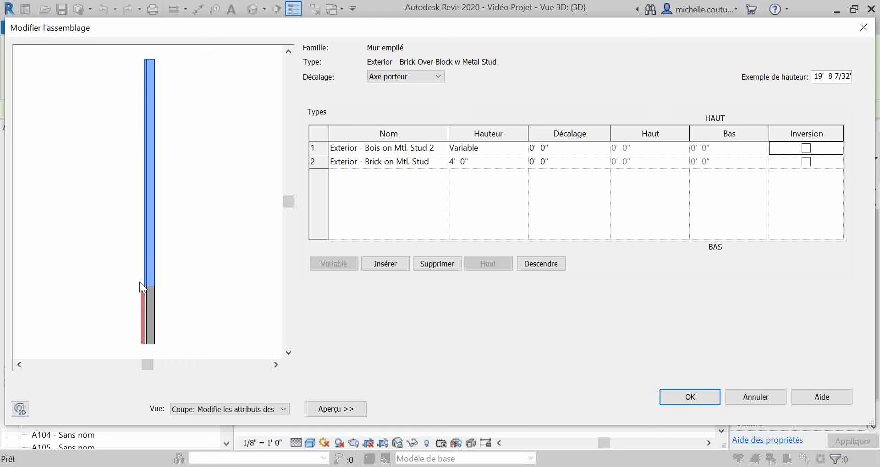
# Step: Set the height of the lower Exterior - Brick on Mtl. Stud wall in the stacked assembly to 5' 0"
pyautogui.click(449, 164)
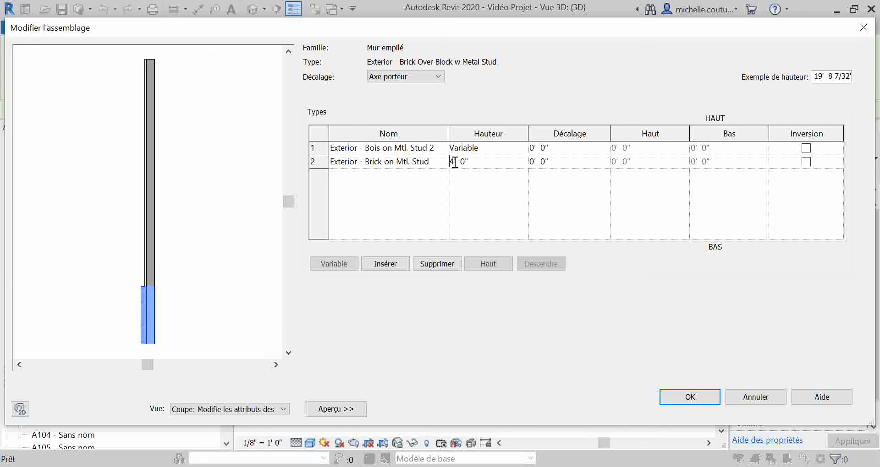
pyautogui.press('BackSpace')
pyautogui.write('5')
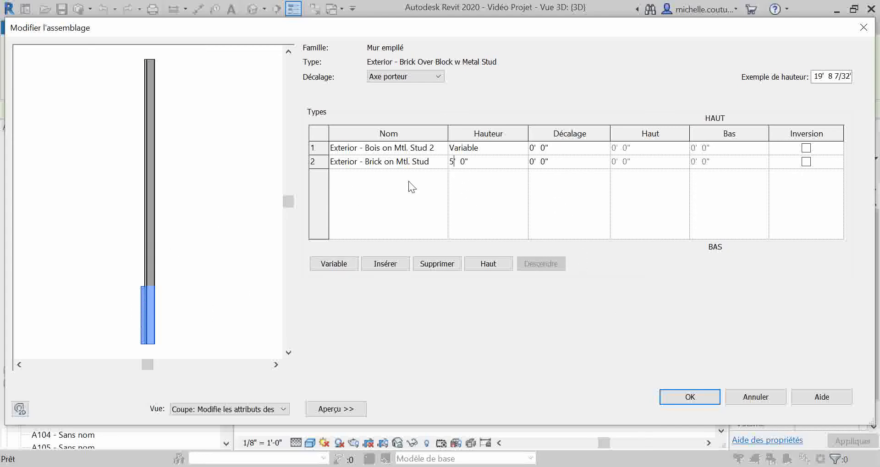
pyautogui.press('Return')
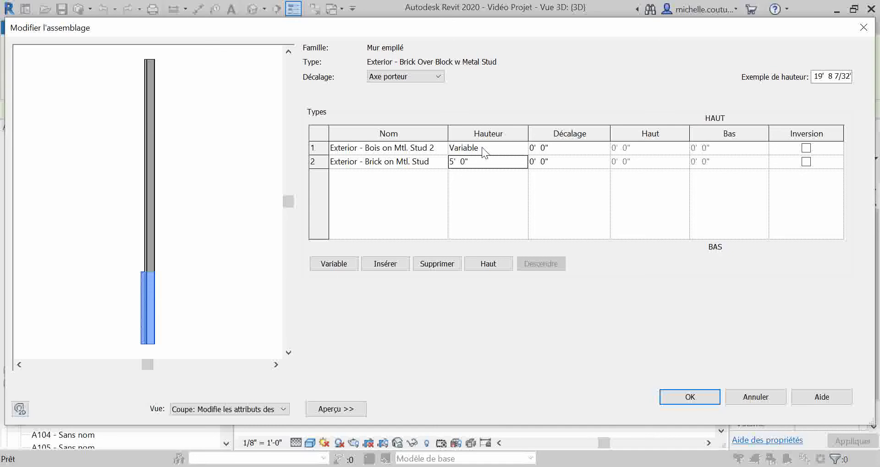
pyautogui.click(454, 163)
# Step: Try inverting the upper wall and inserting an additional wall row in the stacked assembly
pyautogui.click(809, 150)
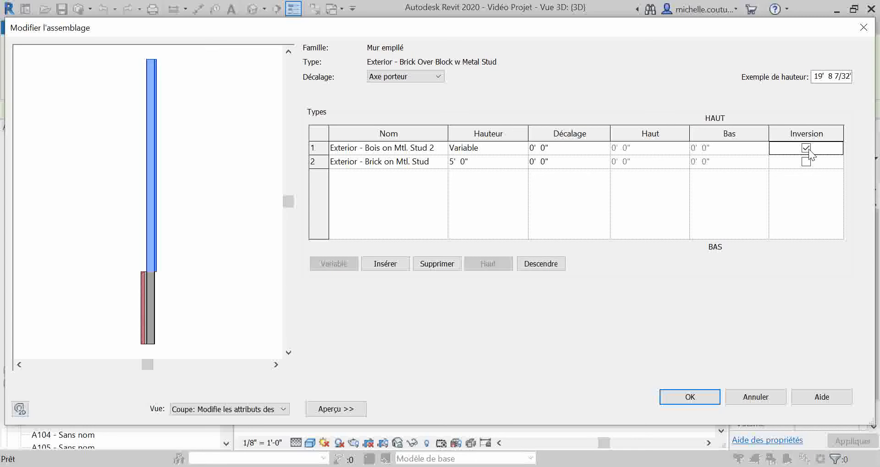
pyautogui.click(808, 149)
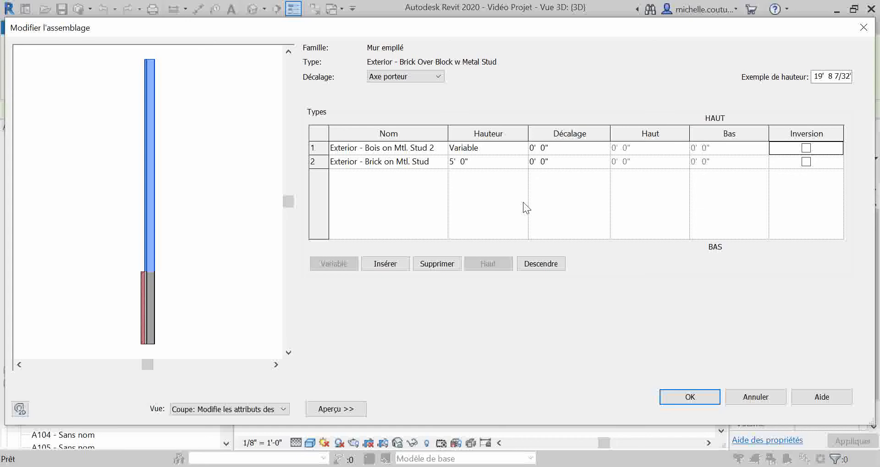
pyautogui.click(396, 265)
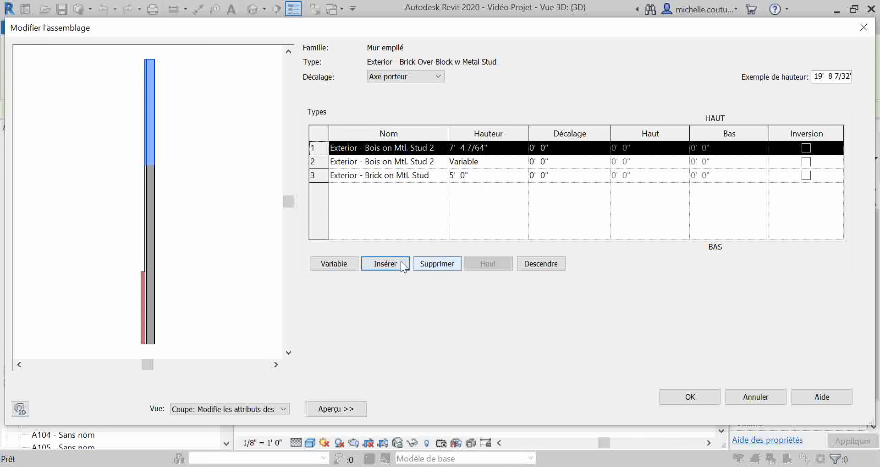
pyautogui.click(438, 266)
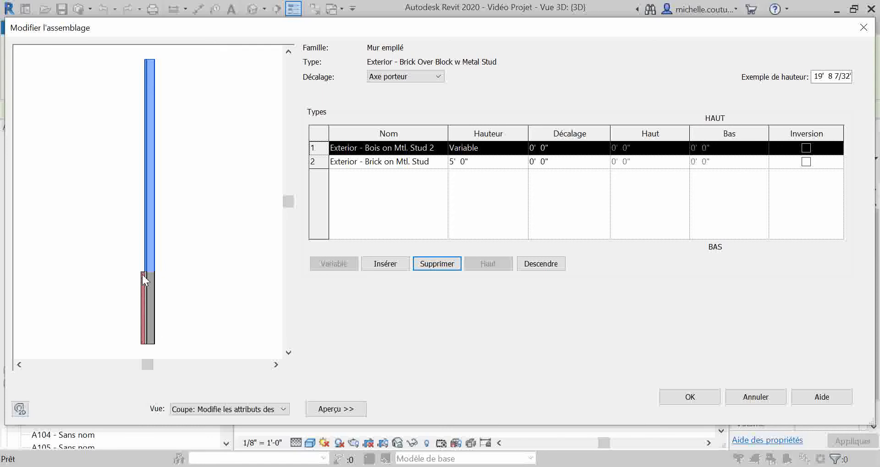
# Step: Accept the modified structure and the type properties of the stacked wall
pyautogui.click(708, 397)
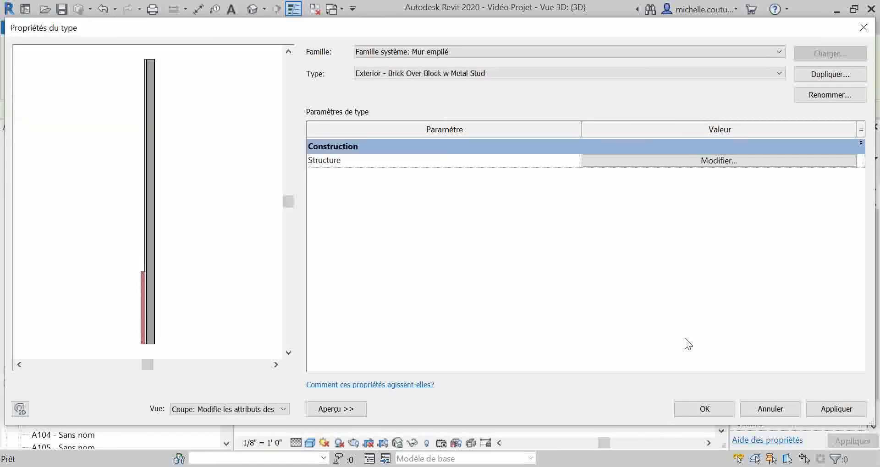
pyautogui.click(717, 407)
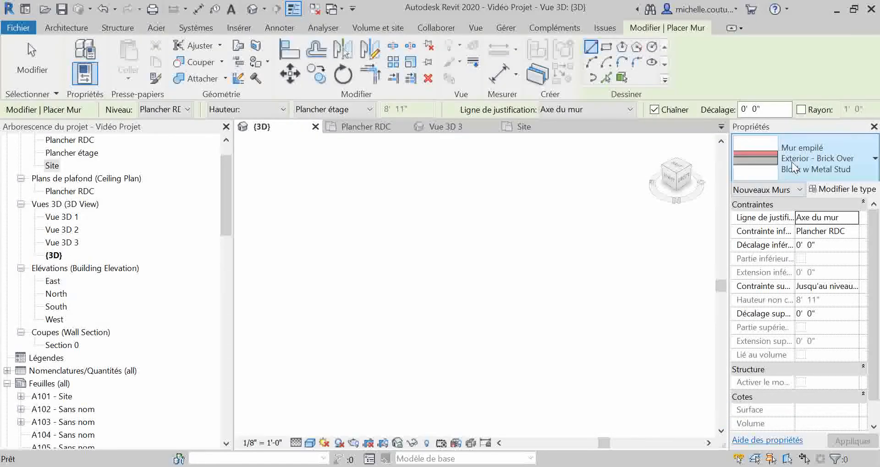
# Step: Choose the basic wall type Exterior - Brick on Mtl. Stud as the active wall type
pyautogui.click(790, 161)
pyautogui.scroll(10, 753, 281)
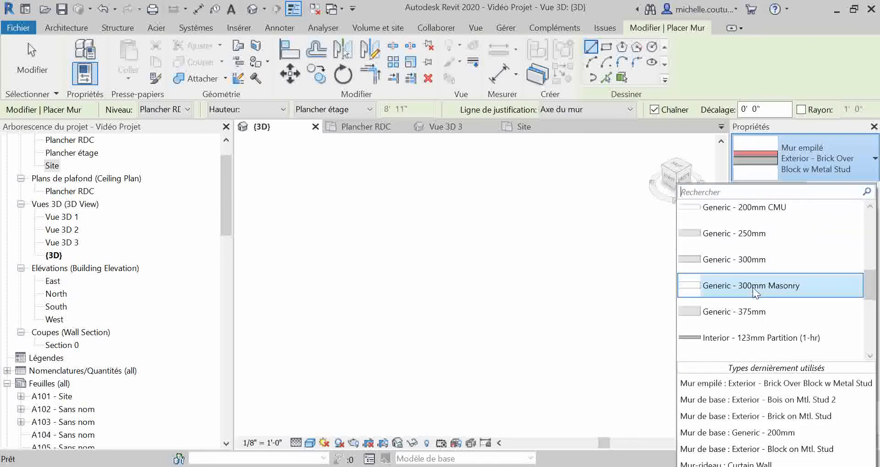
pyautogui.scroll(2, 755, 292)
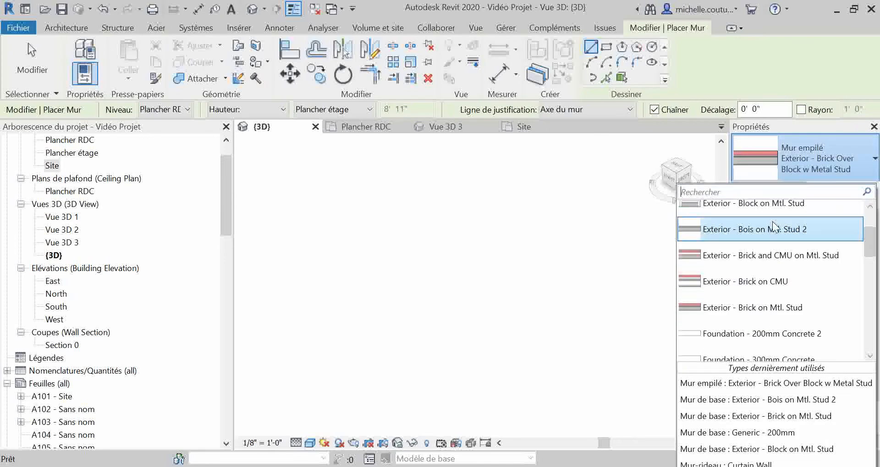
pyautogui.scroll(2, 769, 231)
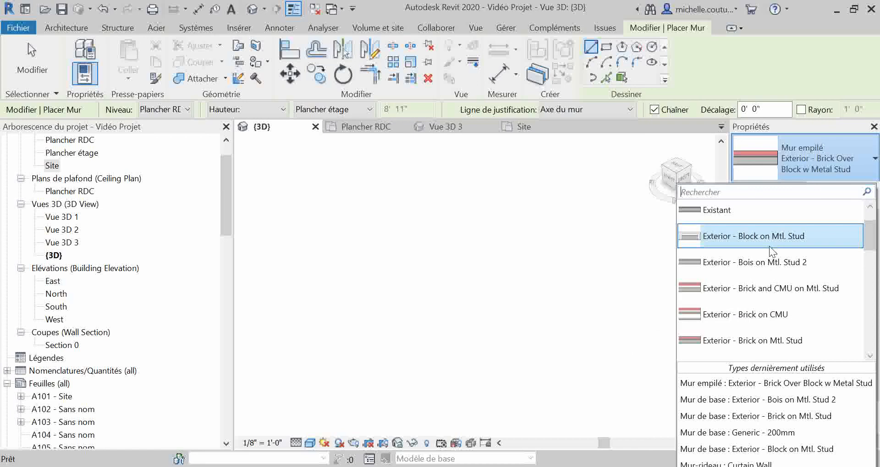
pyautogui.click(767, 287)
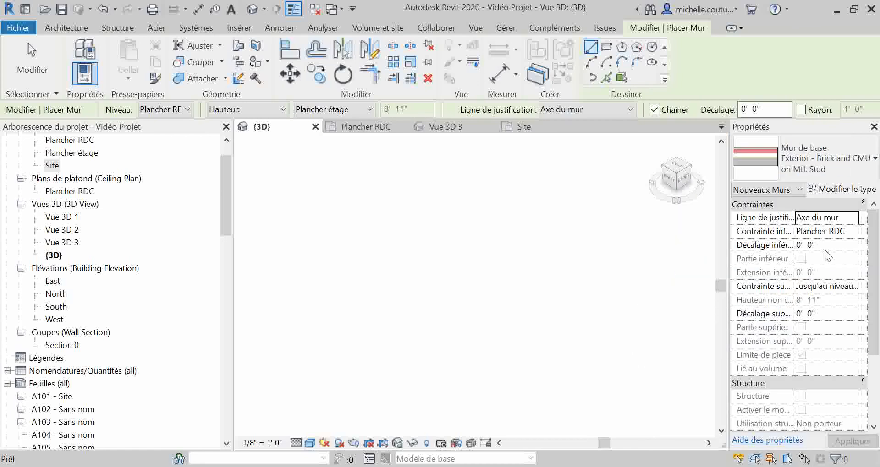
pyautogui.click(820, 152)
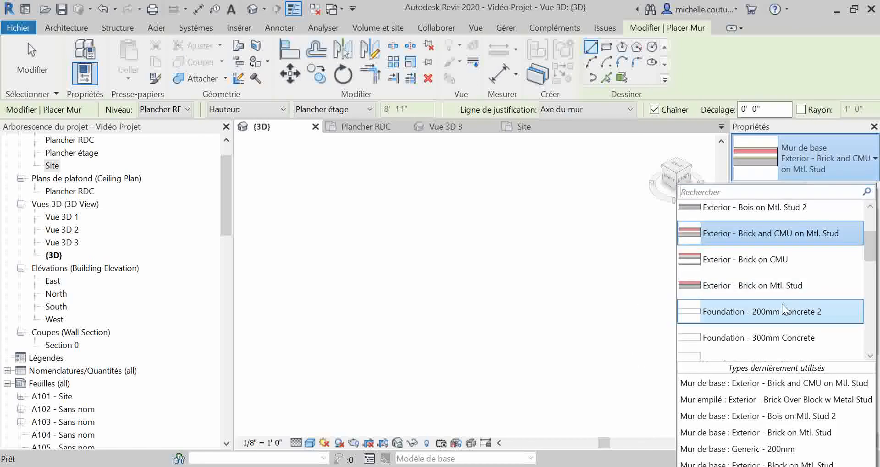
pyautogui.click(788, 288)
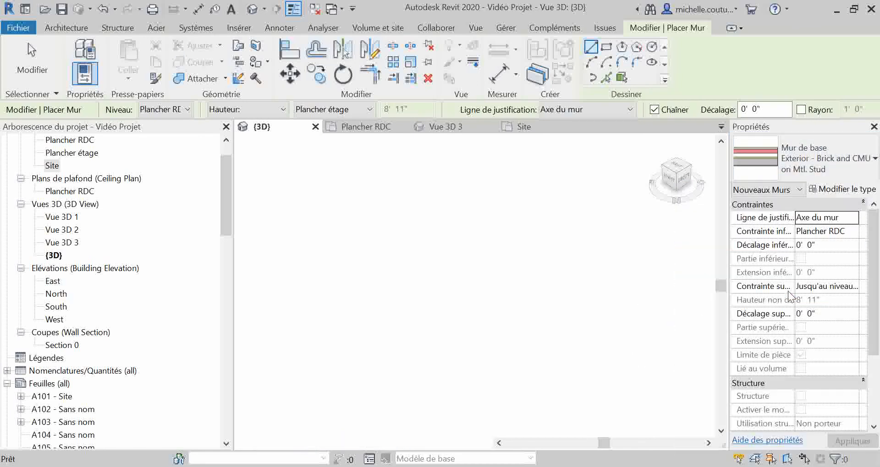
# Step: Open the structure of the Exterior - Brick on Mtl. Stud wall type and preview the assembly in floor plan
pyautogui.click(844, 190)
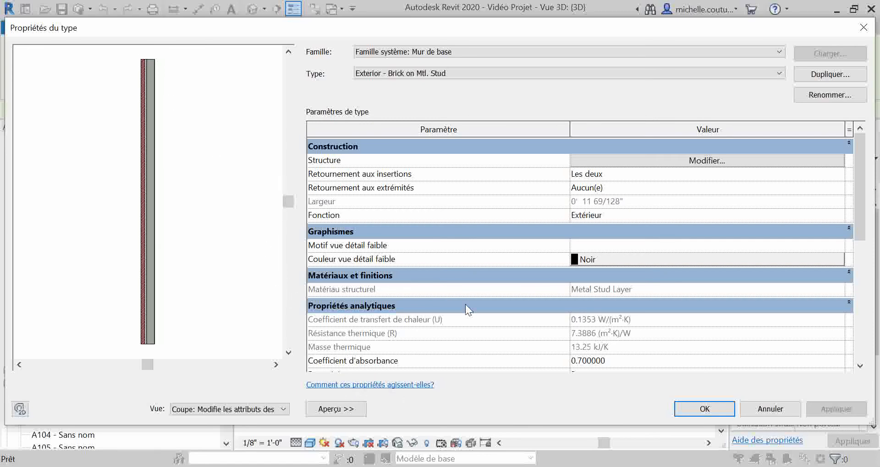
pyautogui.click(654, 161)
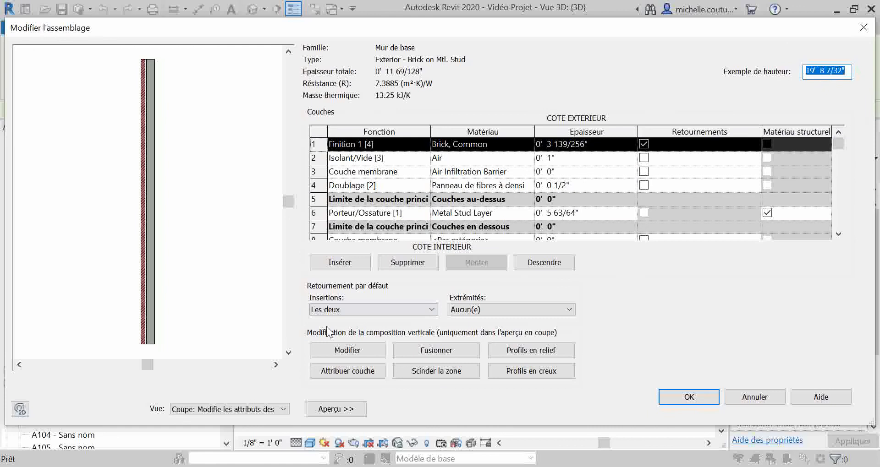
pyautogui.click(213, 412)
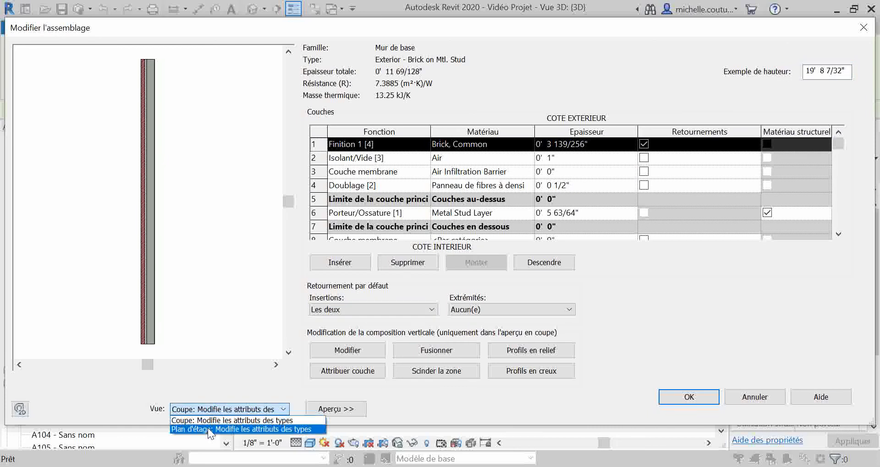
pyautogui.click(207, 428)
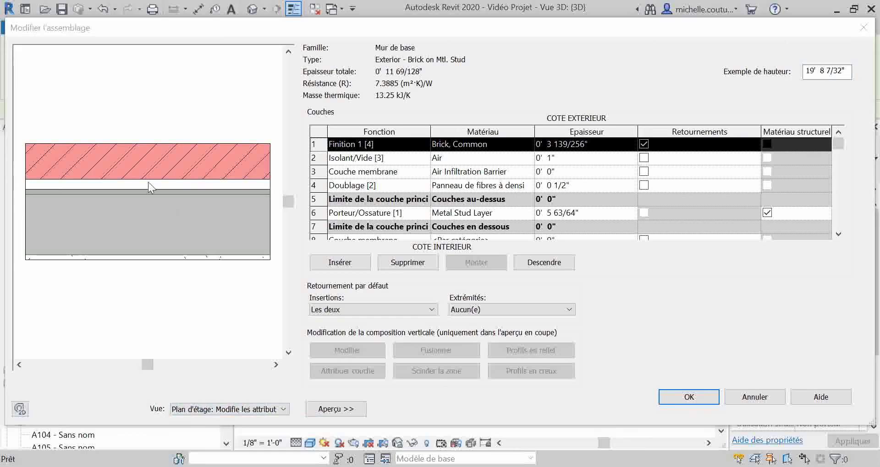
# Step: Set the assembly preview to the section view (Coupe) so the vertical composition can be modified
pyautogui.click(334, 409)
pyautogui.click(204, 408)
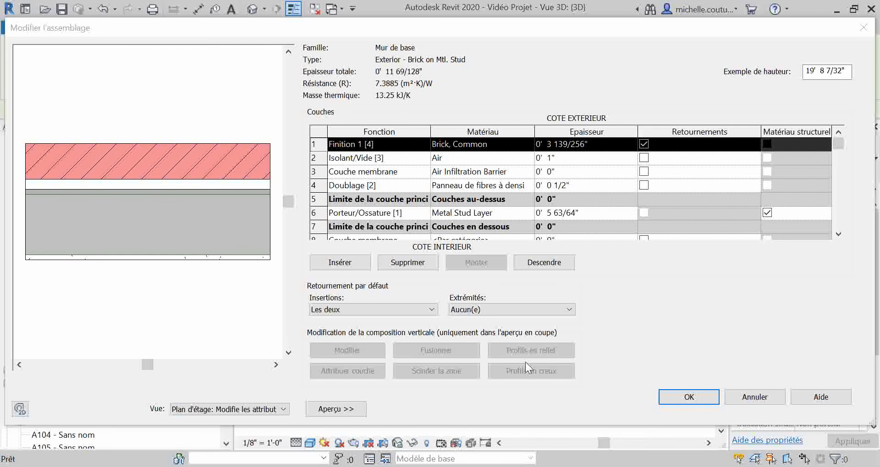
pyautogui.click(211, 411)
pyautogui.click(211, 423)
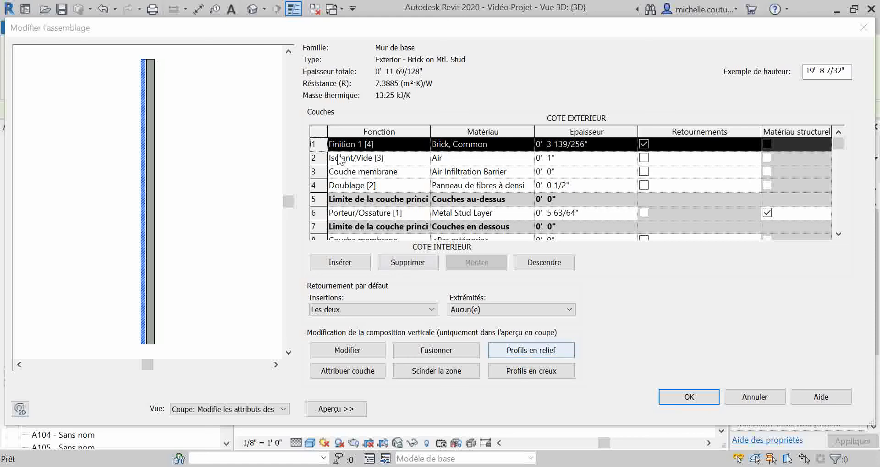
# Step: Add a wall sweep row to the assembly and review the available profiles, keeping the Par défaut profile
pyautogui.click(540, 353)
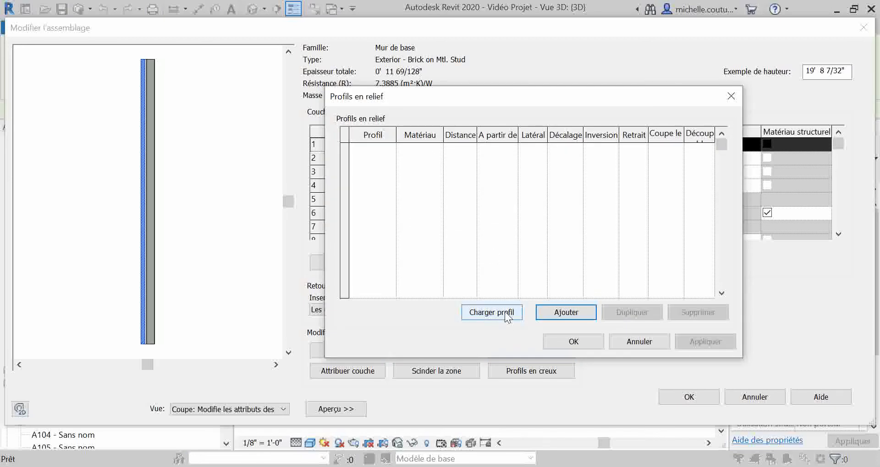
pyautogui.click(570, 316)
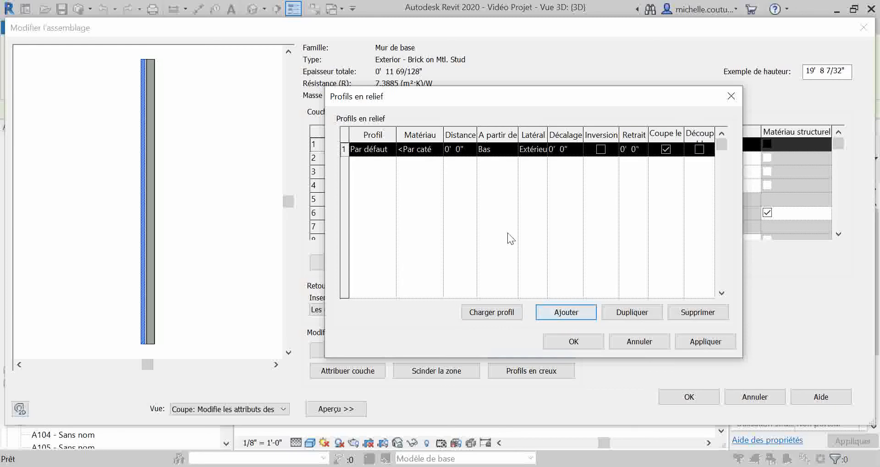
pyautogui.click(374, 149)
pyautogui.click(389, 149)
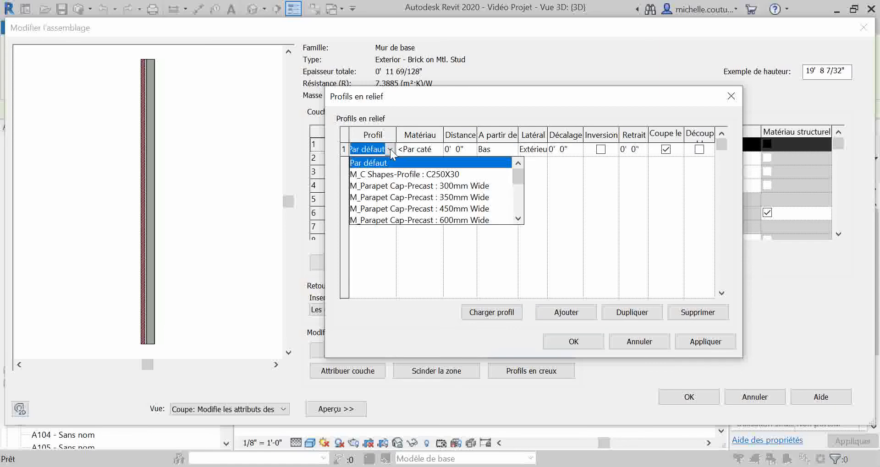
pyautogui.scroll(-5, 405, 194)
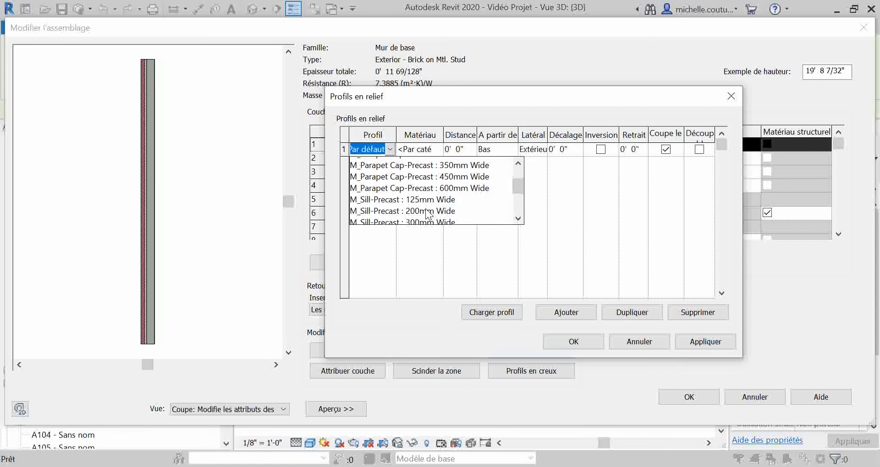
pyautogui.scroll(5, 409, 199)
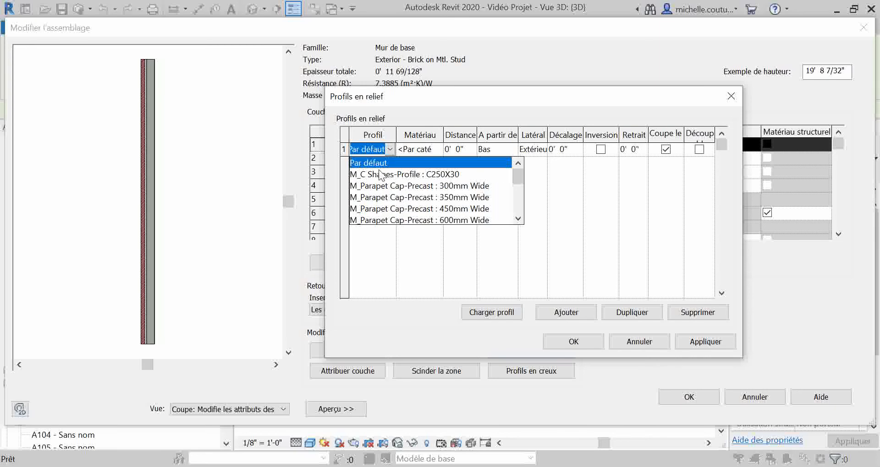
pyautogui.click(393, 253)
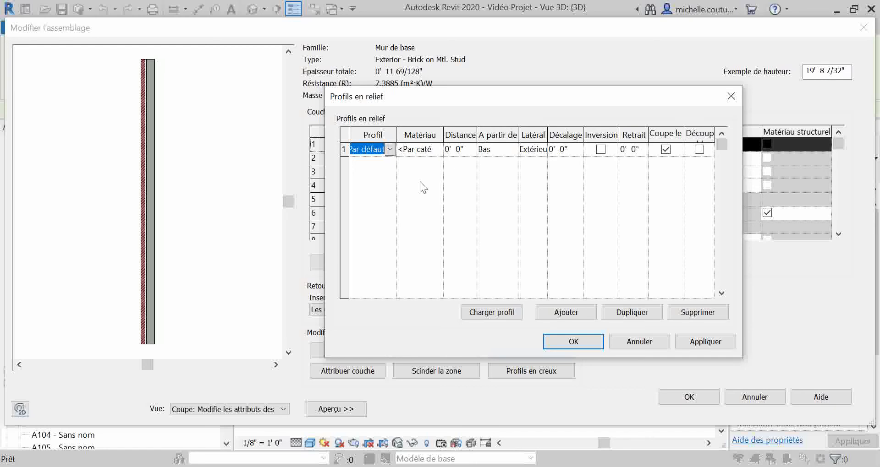
# Step: Search the materials for "pierre" and assign Concrete, Precast to the wall sweep
pyautogui.click(437, 149)
pyautogui.click(437, 150)
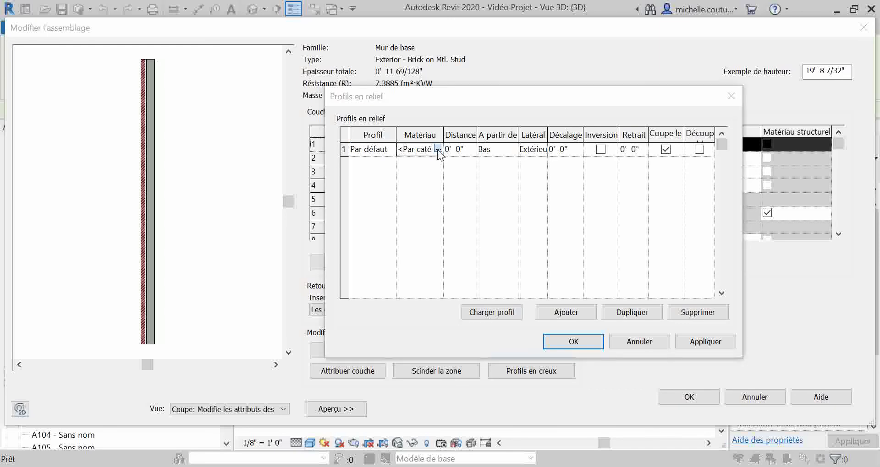
pyautogui.click(431, 33)
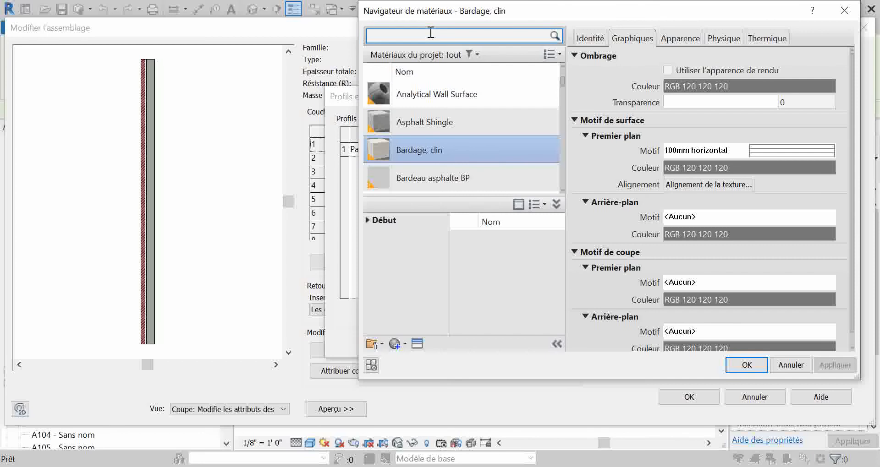
pyautogui.write('pierre')
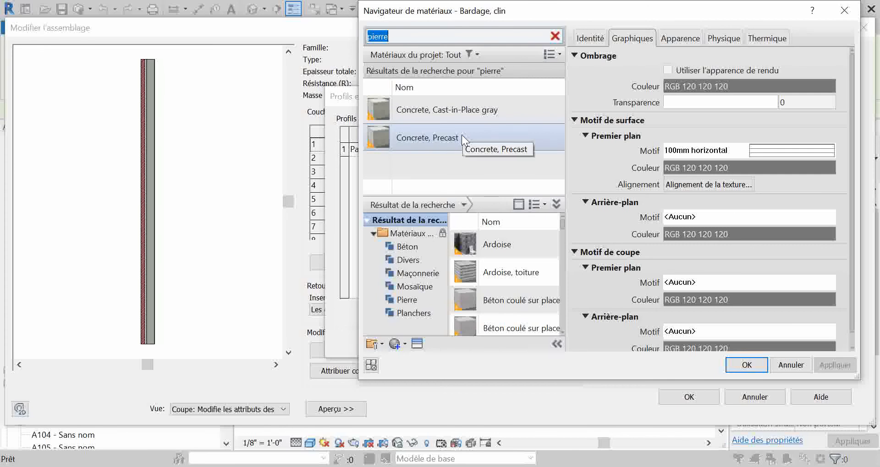
pyautogui.click(461, 134)
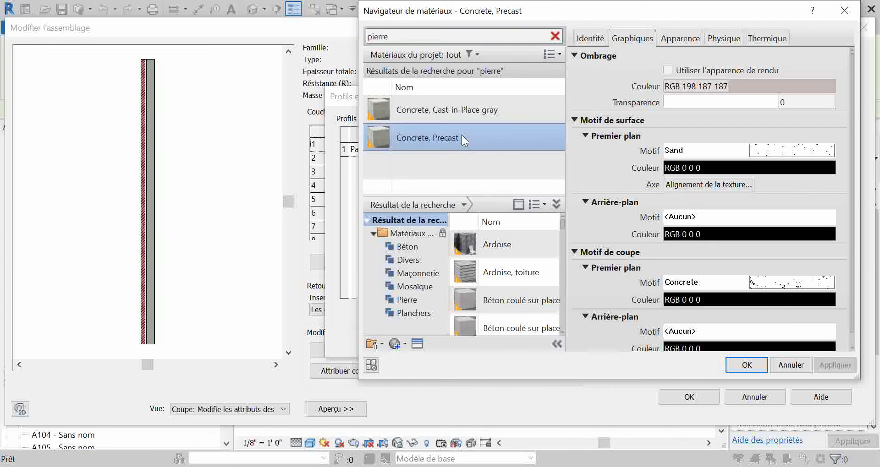
pyautogui.click(747, 365)
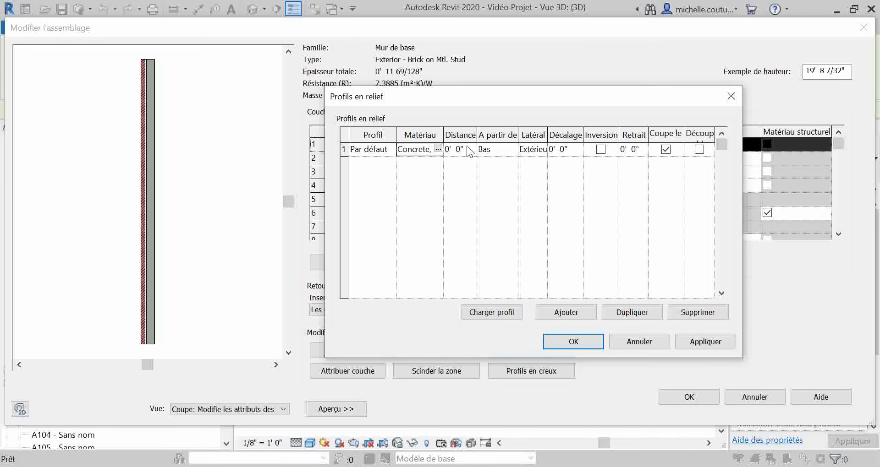
# Step: Measure the wall sweep's distance from the top of the wall (Haut) and apply the change
pyautogui.click(501, 147)
pyautogui.click(511, 151)
pyautogui.click(497, 175)
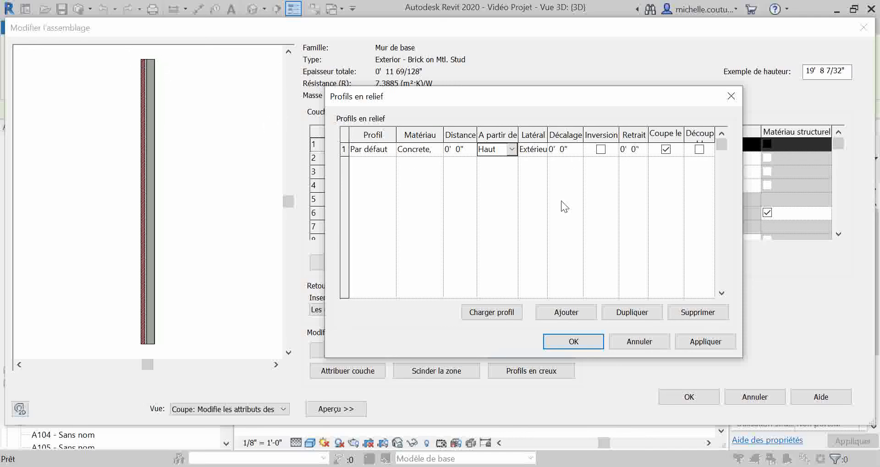
pyautogui.click(710, 343)
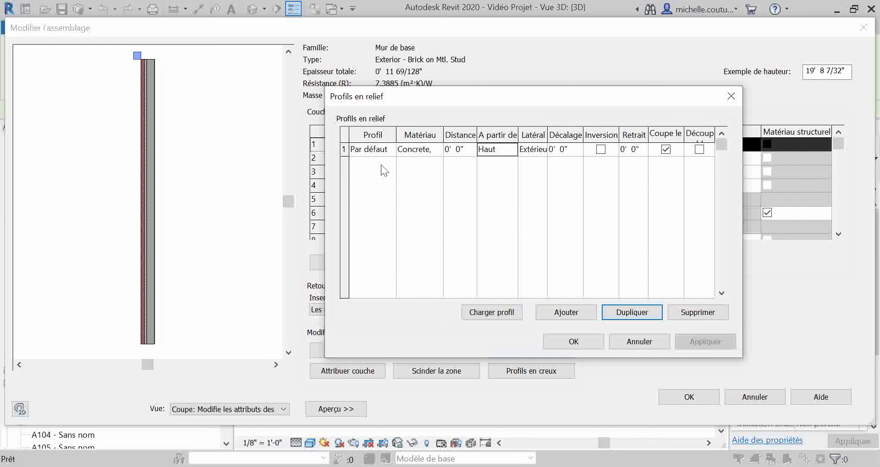
# Step: Try the profile whose name starts with "Profil en" on the wall sweep and apply it to the preview
pyautogui.click(381, 151)
pyautogui.click(390, 150)
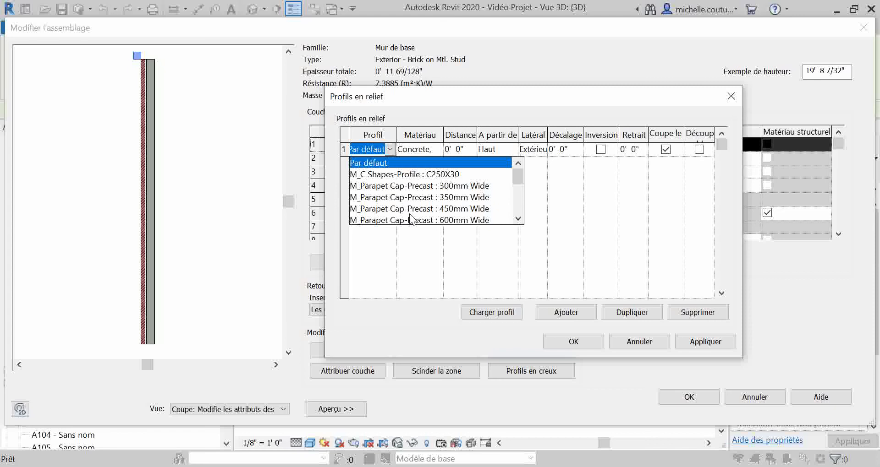
pyautogui.scroll(-3, 399, 215)
pyautogui.click(407, 200)
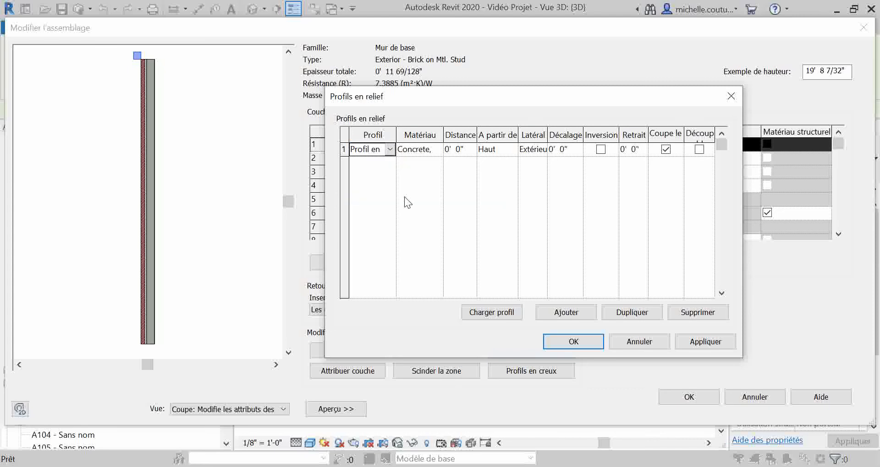
pyautogui.click(696, 347)
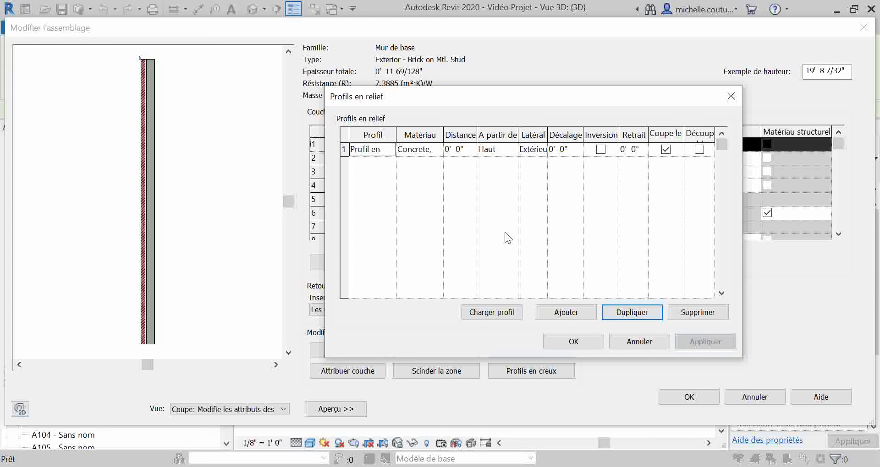
# Step: Try the M_Wall Sweep-Brick Soldier Course : 2 Bricks profile on the wall sweep and apply it to the preview
pyautogui.click(389, 149)
pyautogui.click(388, 180)
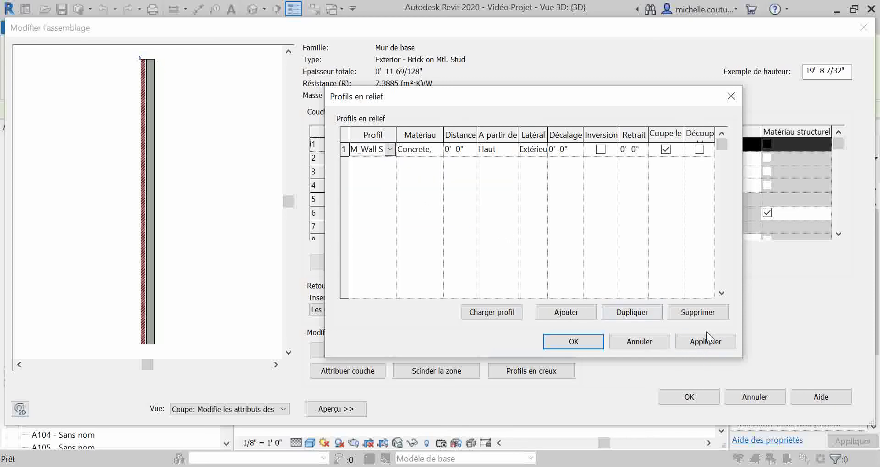
pyautogui.click(713, 343)
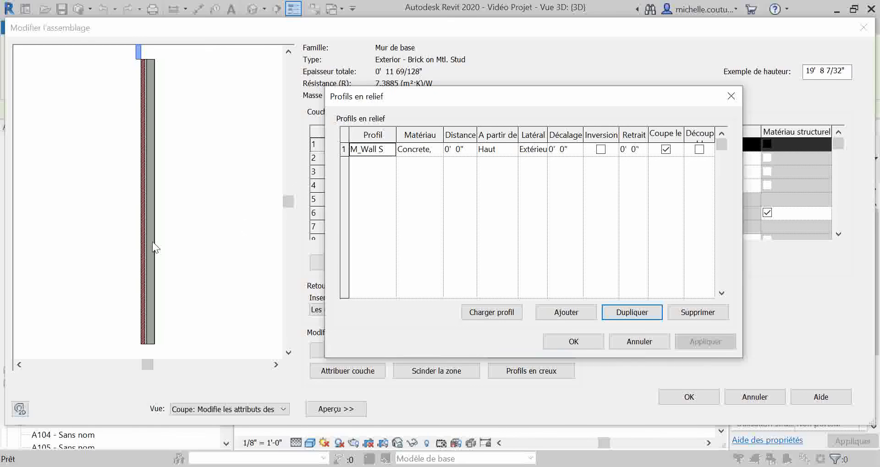
# Step: Set the wall sweep's profile to M_Sill-Precast : 125mm Wide and apply it
pyautogui.click(374, 150)
pyautogui.click(390, 150)
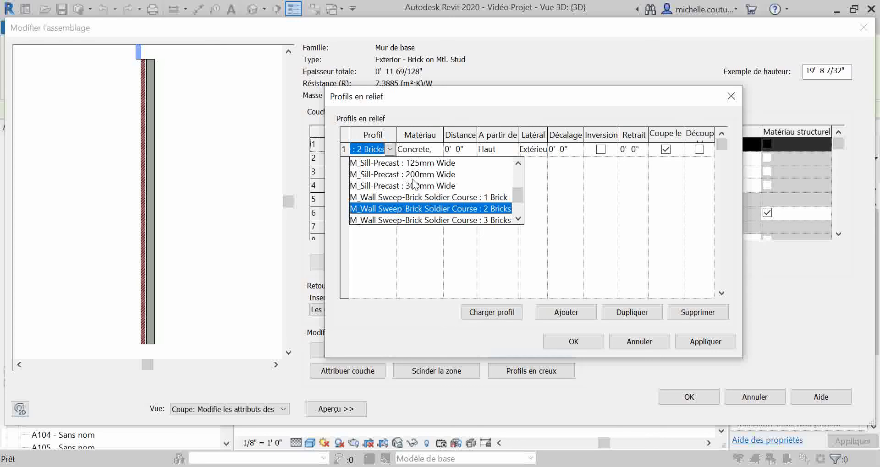
pyautogui.click(417, 164)
pyautogui.click(703, 344)
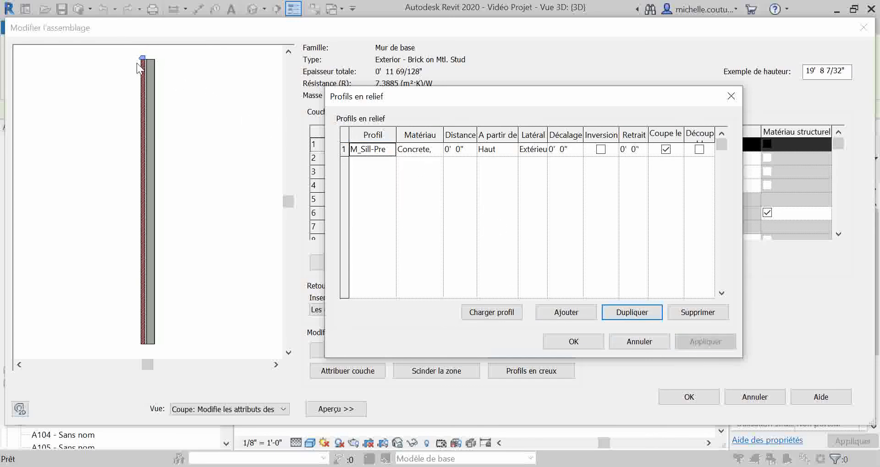
pyautogui.click(371, 153)
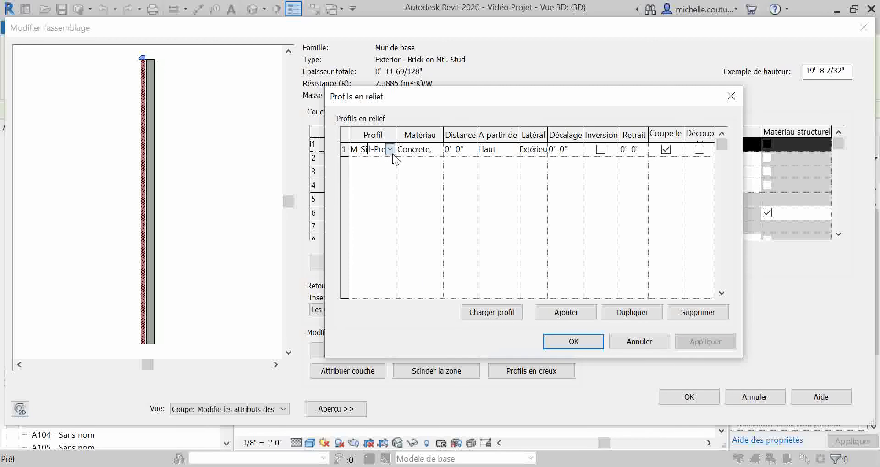
pyautogui.click(390, 149)
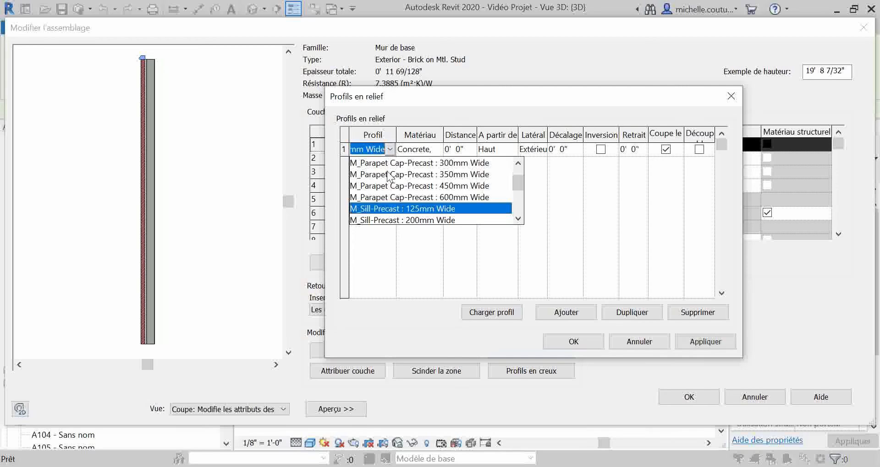
pyautogui.click(456, 209)
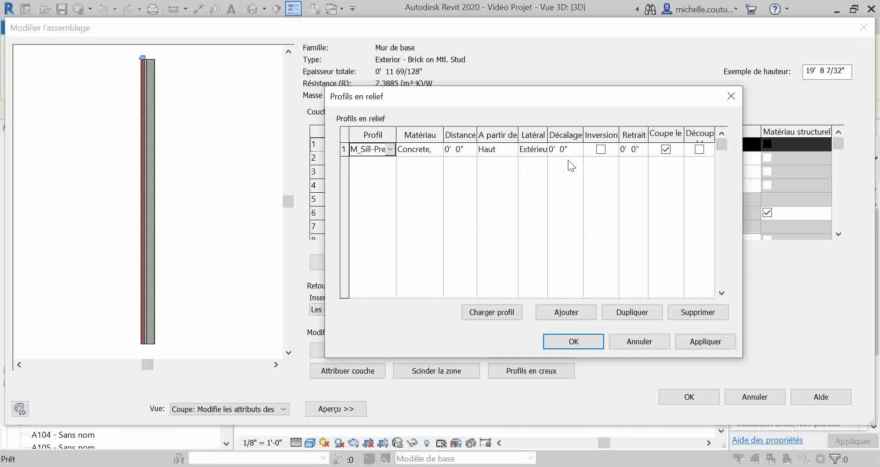
# Step: Try inverting the sill sweep and restore its original orientation, applying each change
pyautogui.click(602, 150)
pyautogui.click(705, 345)
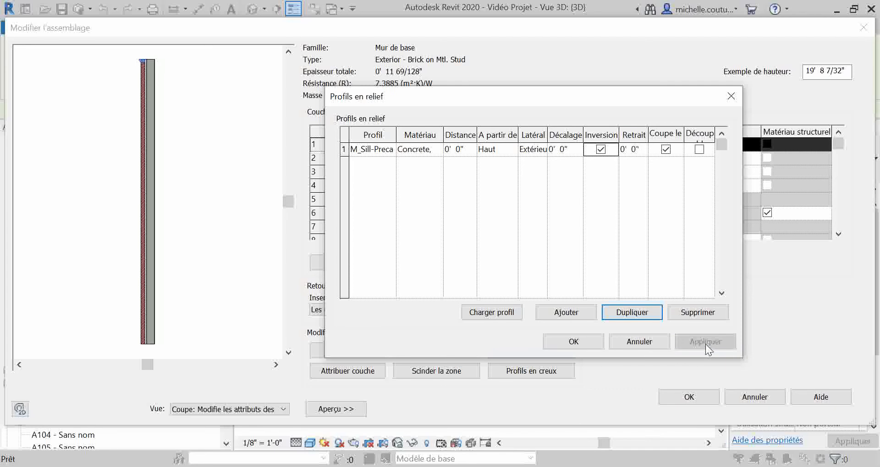
pyautogui.click(600, 149)
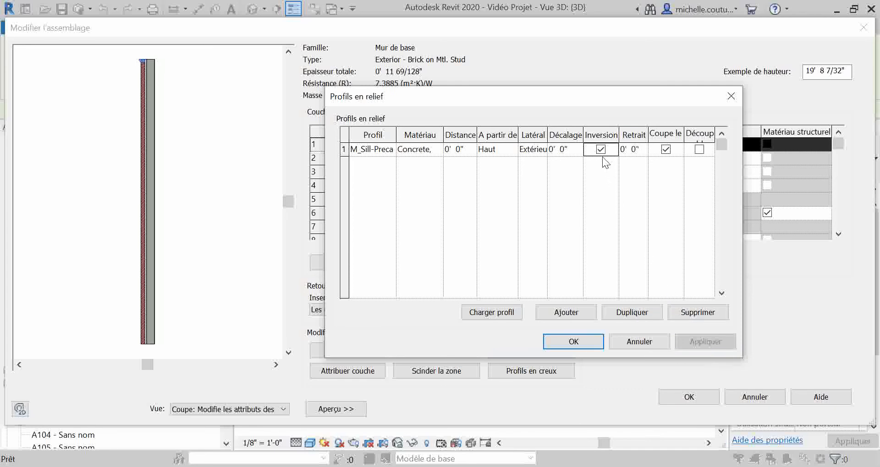
pyautogui.click(694, 344)
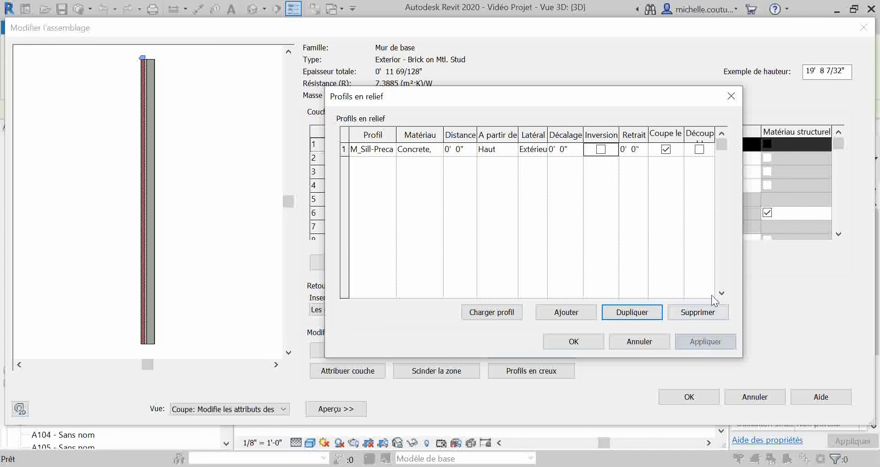
# Step: Set the sill sweep's setback (Retrait) to 0' 1" and apply it
pyautogui.click(629, 151)
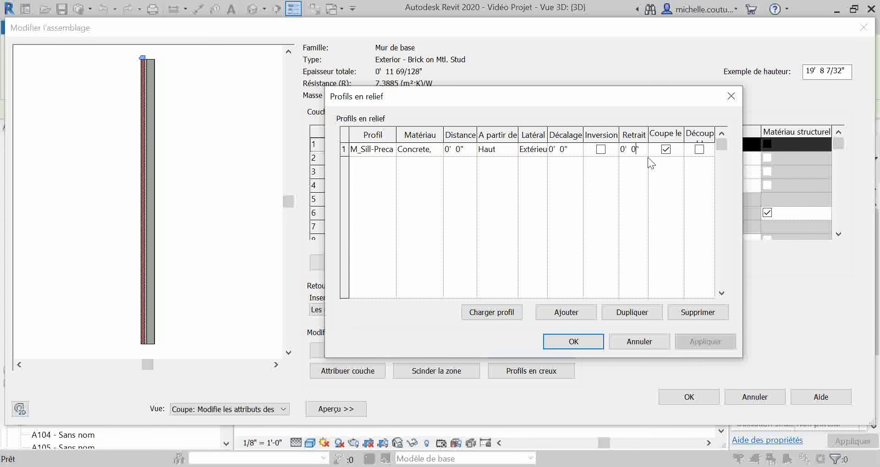
pyautogui.write('1')
pyautogui.press('Tab')
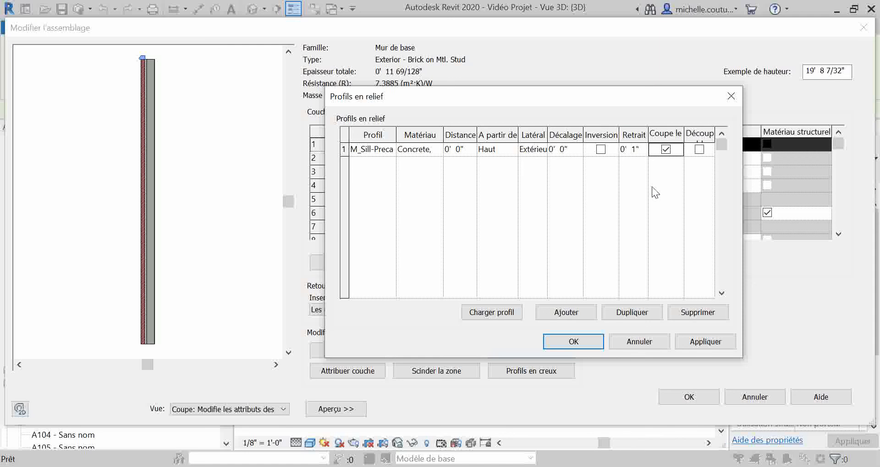
pyautogui.click(711, 344)
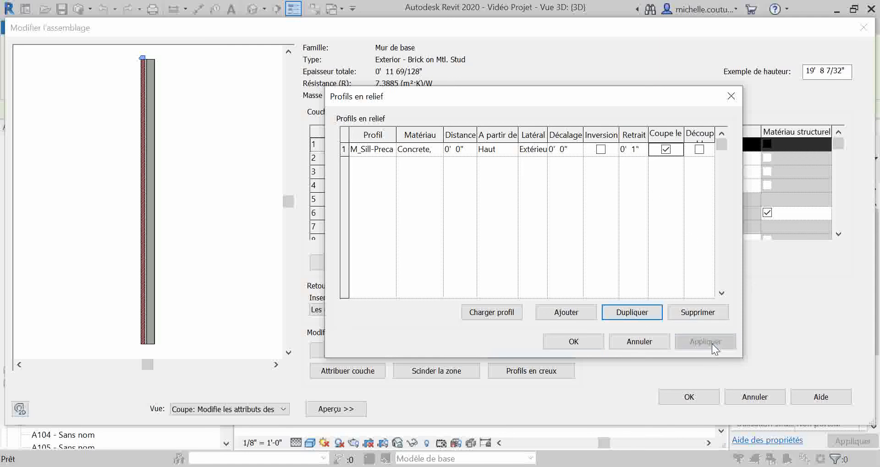
# Step: Accept the wall sweep, add a default exterior reveal (Profil en creux) 2' 0" from the base (Bas), and apply it
pyautogui.click(575, 345)
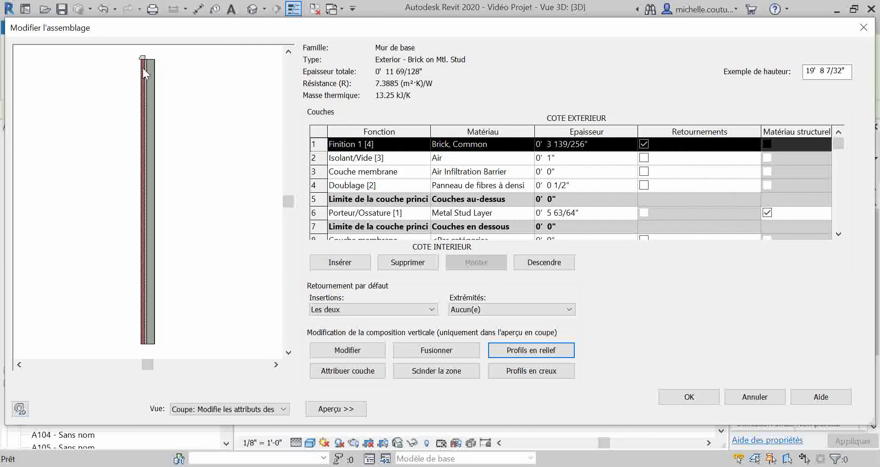
pyautogui.click(548, 374)
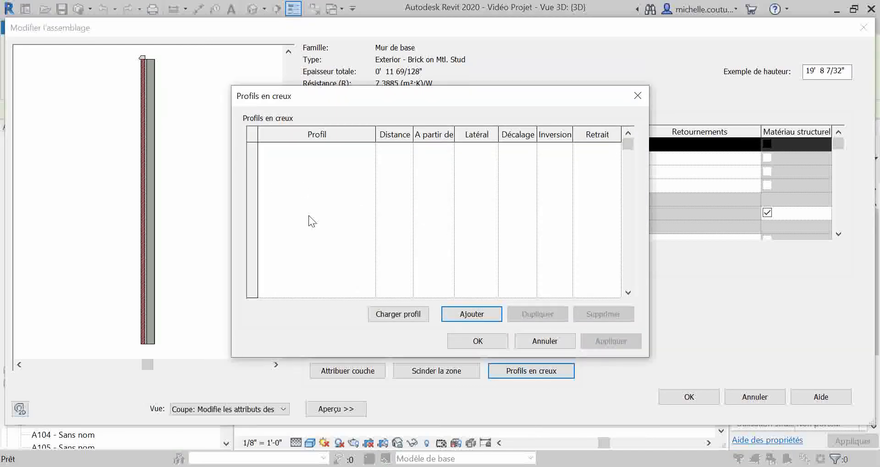
pyautogui.click(471, 315)
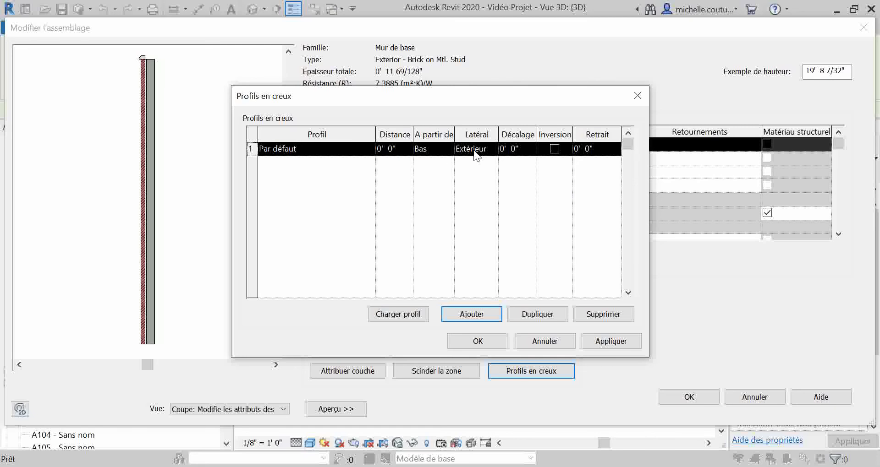
pyautogui.click(398, 151)
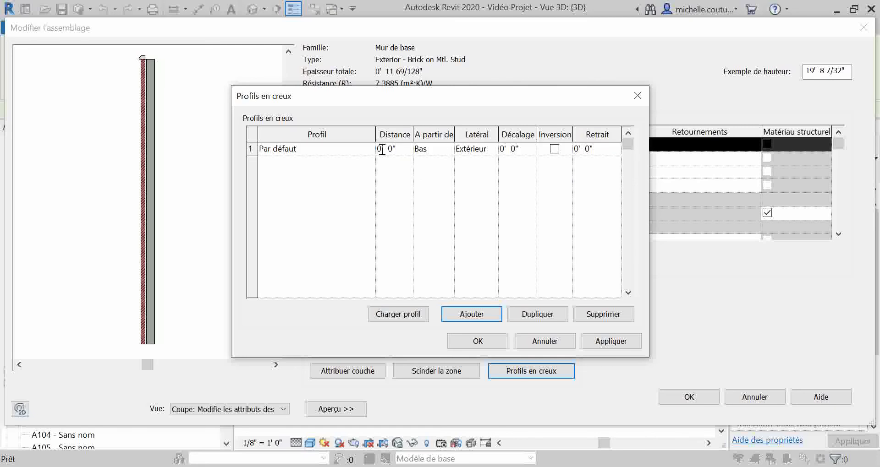
pyautogui.write('2')
pyautogui.press('Tab')
pyautogui.click(623, 338)
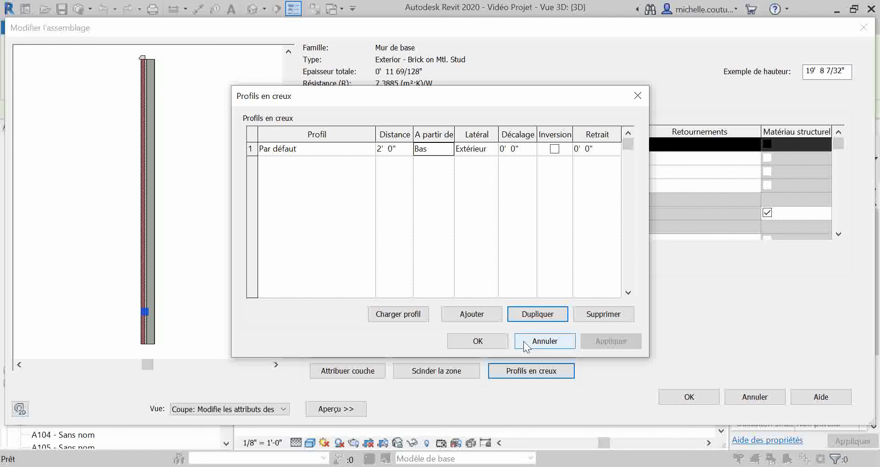
# Step: Try a 0' 3" setback (Retrait) on the reveal and reset it to 0' 0"
pyautogui.click(587, 149)
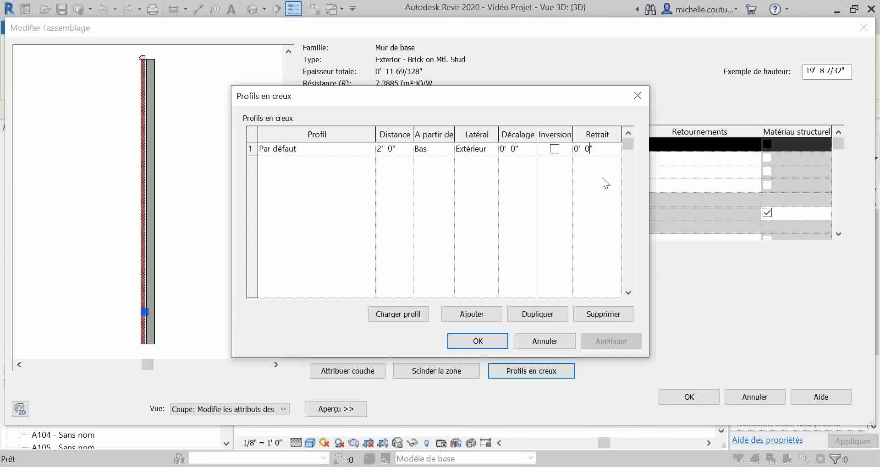
pyautogui.press('BackSpace')
pyautogui.write('3')
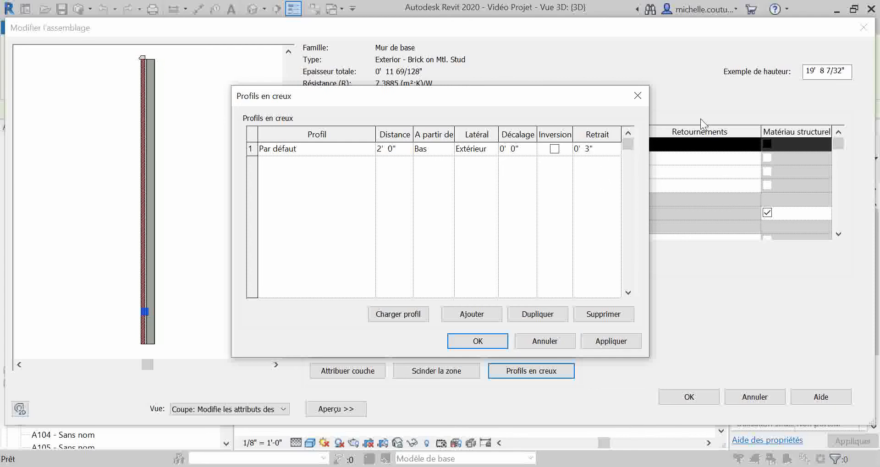
pyautogui.click(618, 342)
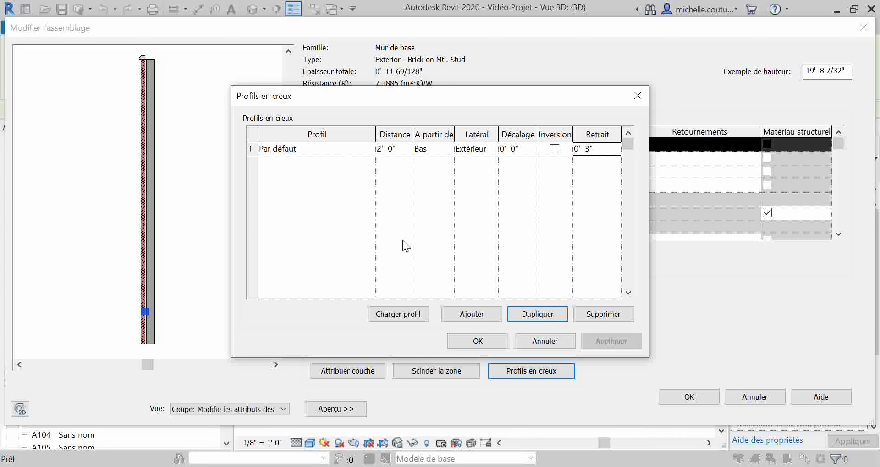
pyautogui.click(590, 151)
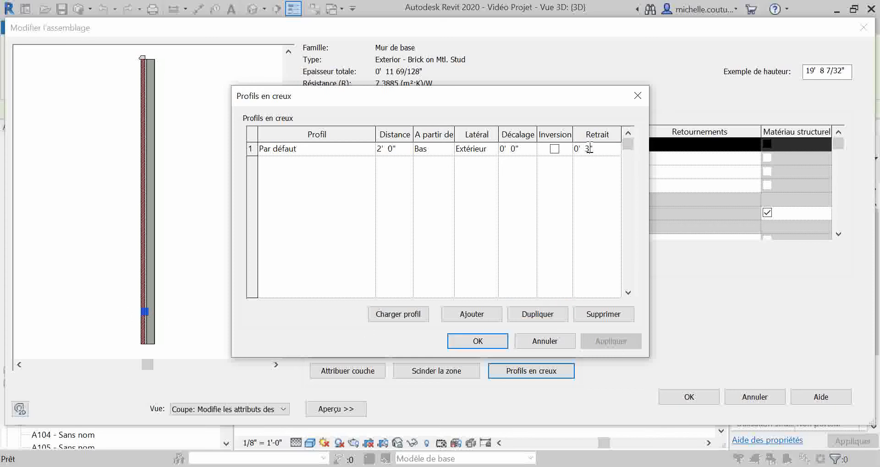
pyautogui.press('BackSpace')
pyautogui.write('0')
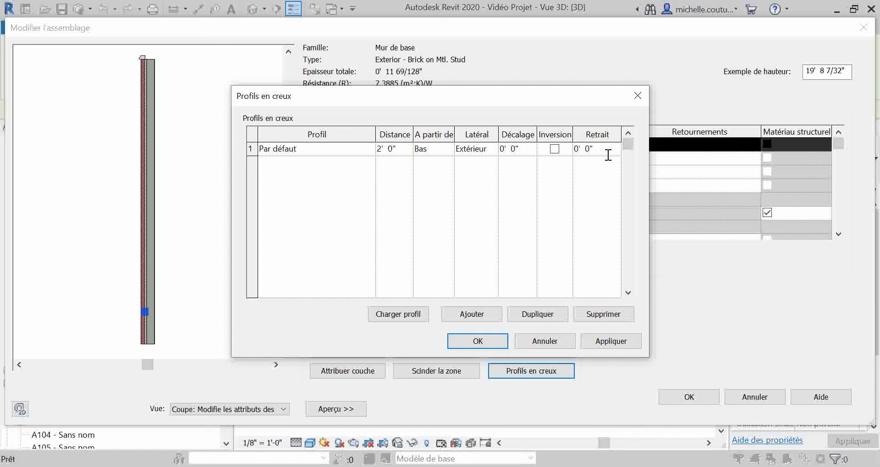
# Step: Set the reveal's offset (Décalage) to 0' 3" and apply it to the preview
pyautogui.click(513, 152)
pyautogui.press('BackSpace')
pyautogui.write('3')
pyautogui.press('Tab')
pyautogui.click(611, 341)
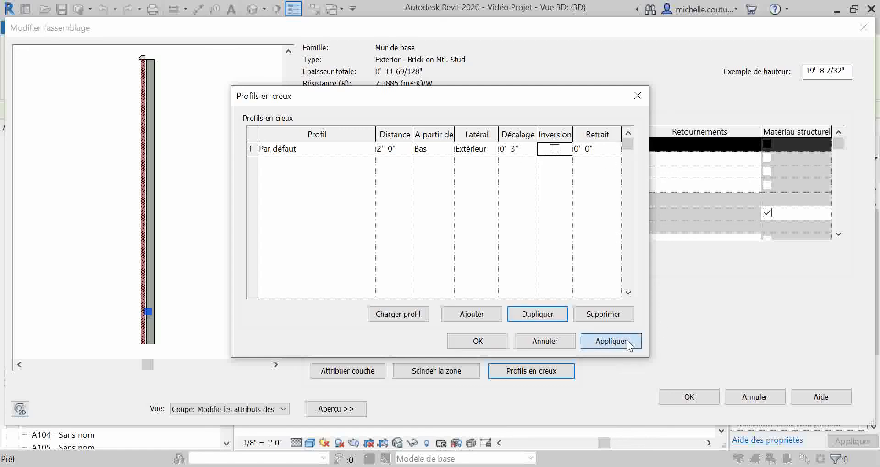
# Step: Make the reveal's offset (Décalage) negative, -0' 3", and apply it
pyautogui.click(519, 149)
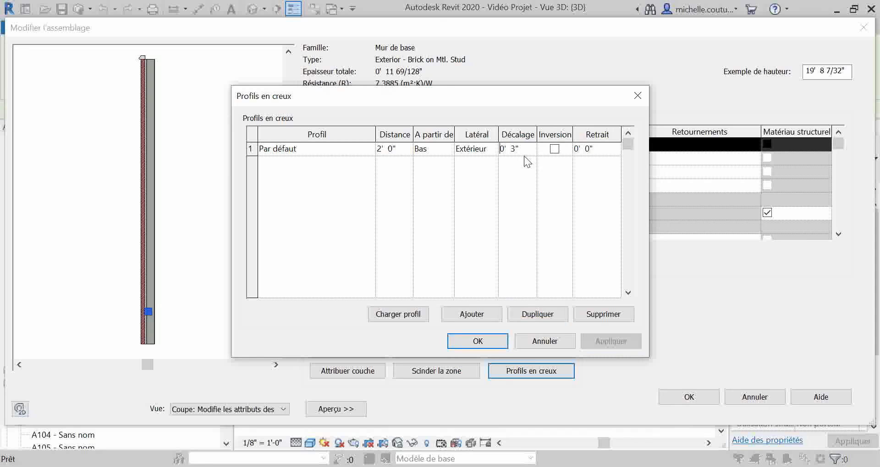
pyautogui.write('-')
pyautogui.press('Tab')
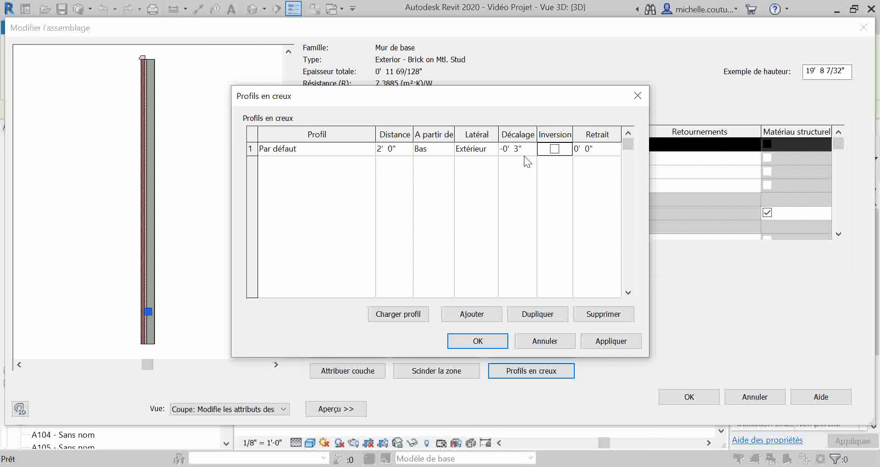
pyautogui.click(611, 341)
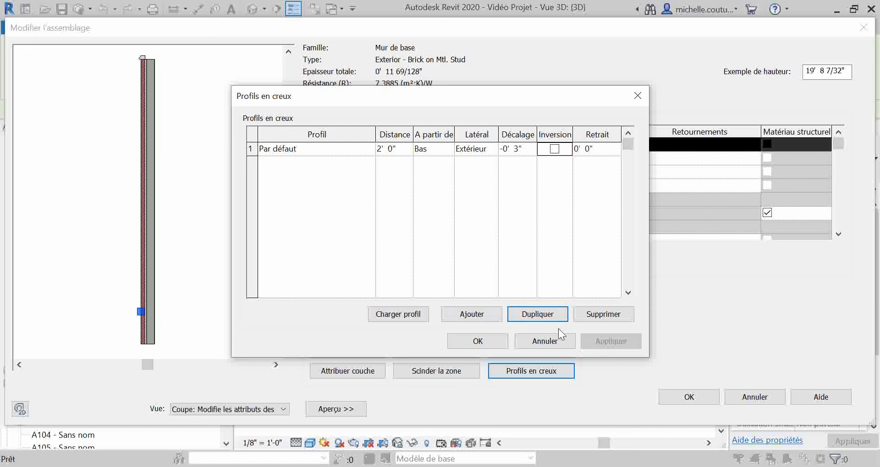
# Step: Accept the reveal and the edited assembly, and apply the changes to the Exterior - Brick on Mtl. Stud type
pyautogui.click(485, 341)
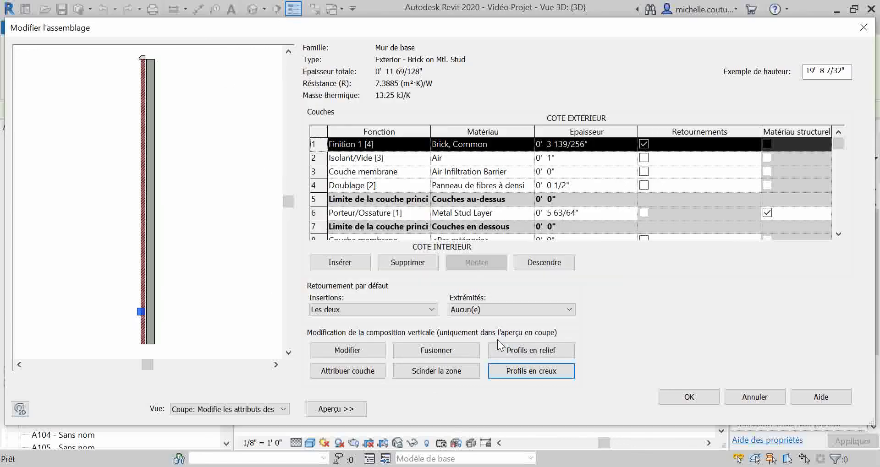
pyautogui.click(705, 396)
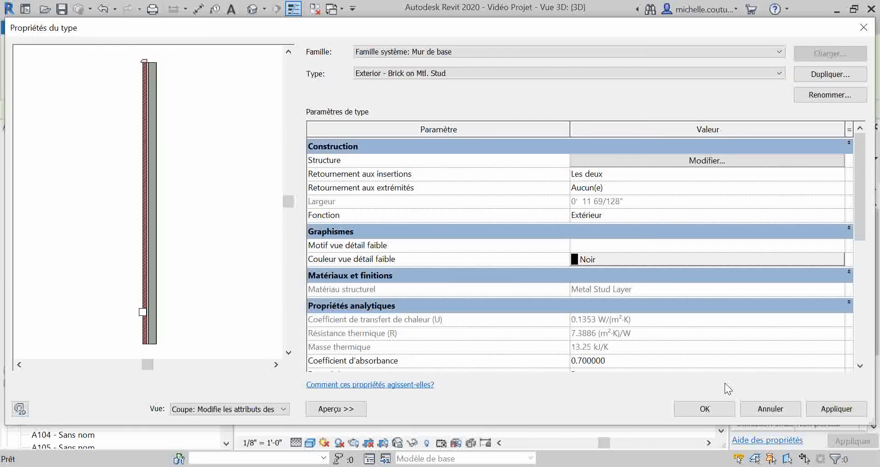
pyautogui.click(836, 409)
pyautogui.click(704, 409)
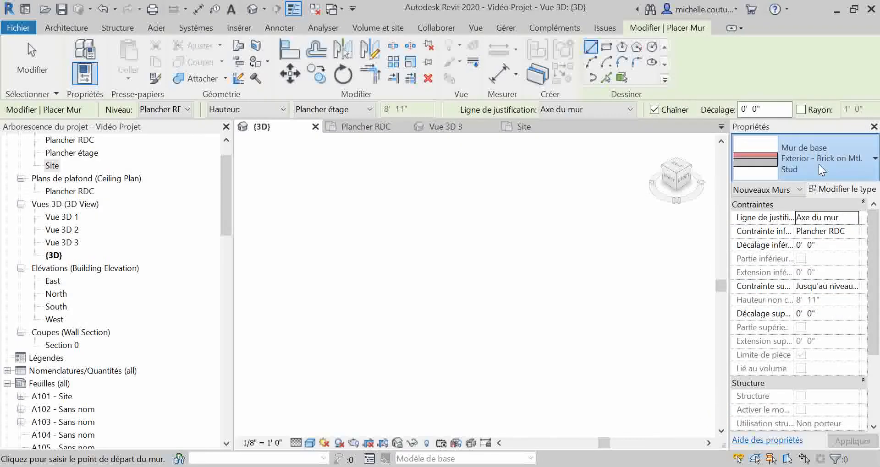
# Step: Choose the stacked wall type Exterior - Brick Over Block w Metal Stud and check its section preview in the type properties
pyautogui.click(818, 164)
pyautogui.scroll(-3, 772, 294)
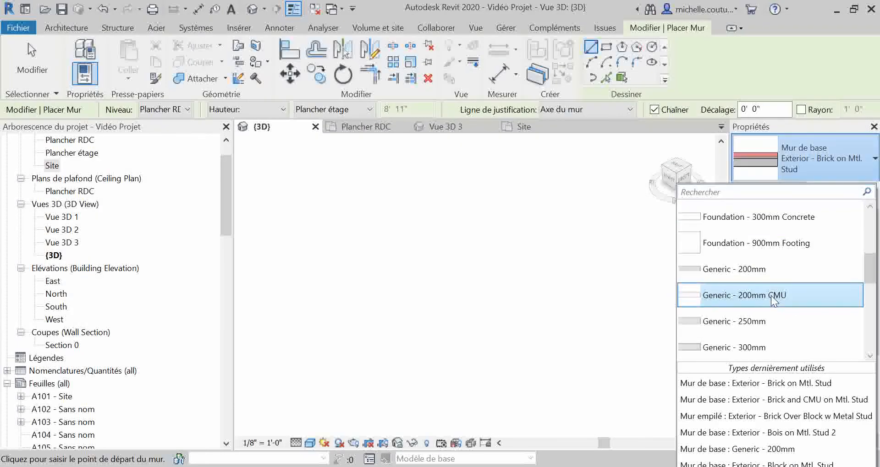
pyautogui.scroll(-3, 757, 296)
pyautogui.click(732, 311)
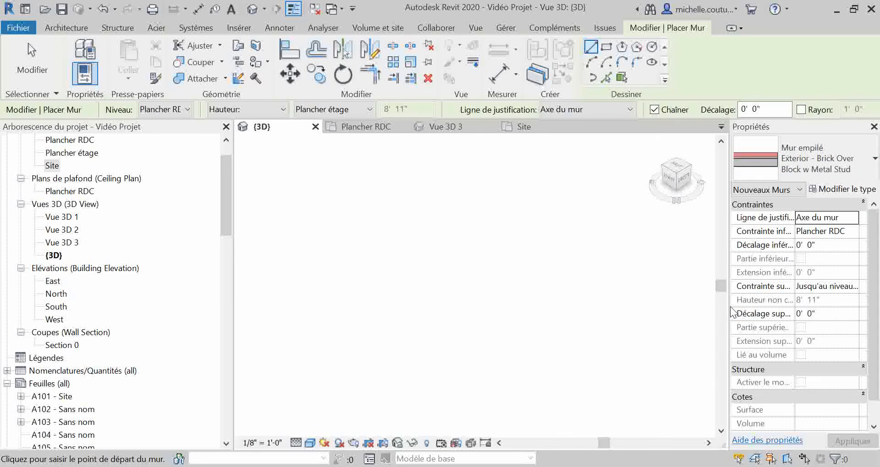
pyautogui.click(831, 194)
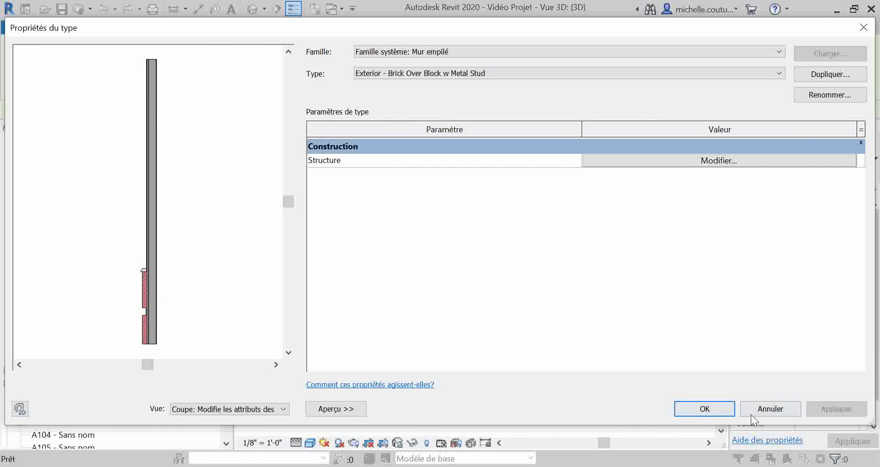
pyautogui.click(722, 416)
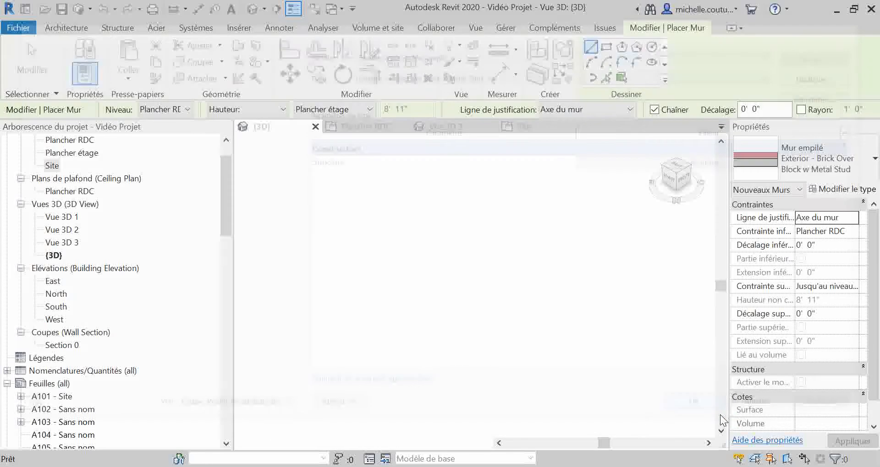
# Step: Draw a straight stacked wall about 64' 6" long in the 3D view and end the wall command
pyautogui.click(347, 313)
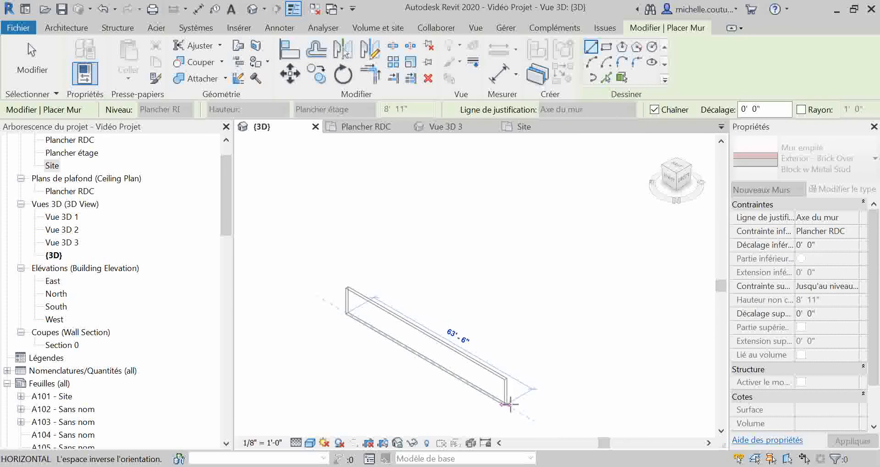
pyautogui.click(509, 405)
pyautogui.press('Escape')
pyautogui.press('Escape')
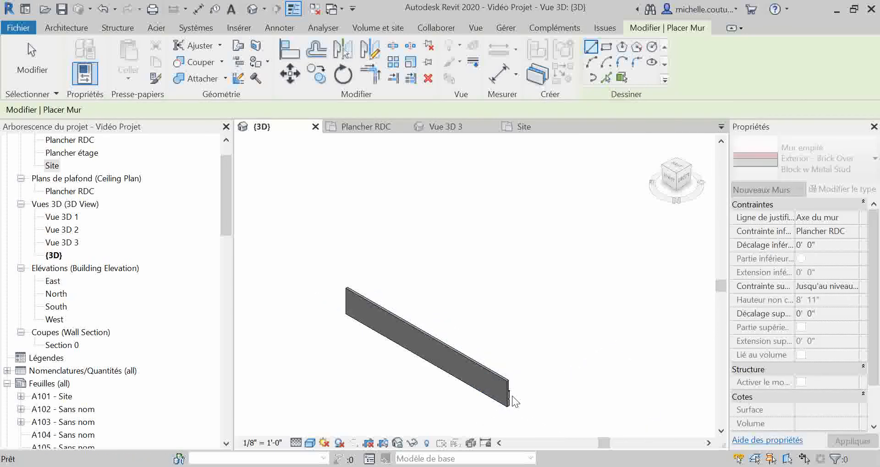
# Step: Examine the new stacked wall's exterior face in 3D, checking the precast sill sweep and the reveal in the brick
pyautogui.click(490, 371)
pyautogui.click(491, 371)
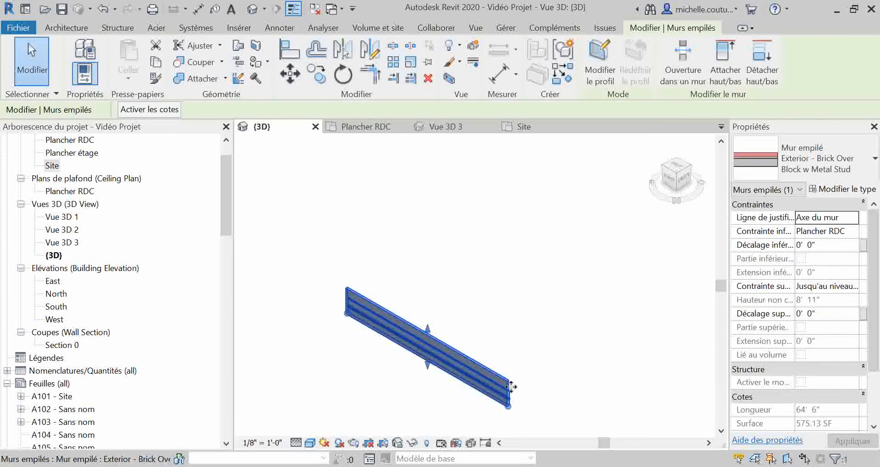
pyautogui.keyDown('shift'); pyautogui.moveTo(531, 400); pyautogui.dragTo(455, 391, button='middle'); pyautogui.keyUp('shift')
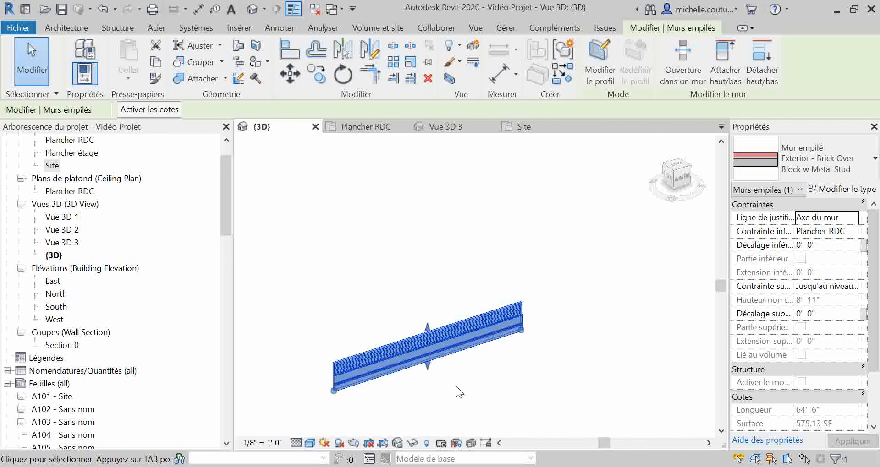
pyautogui.click(394, 388)
pyautogui.scroll(5, 381, 387)
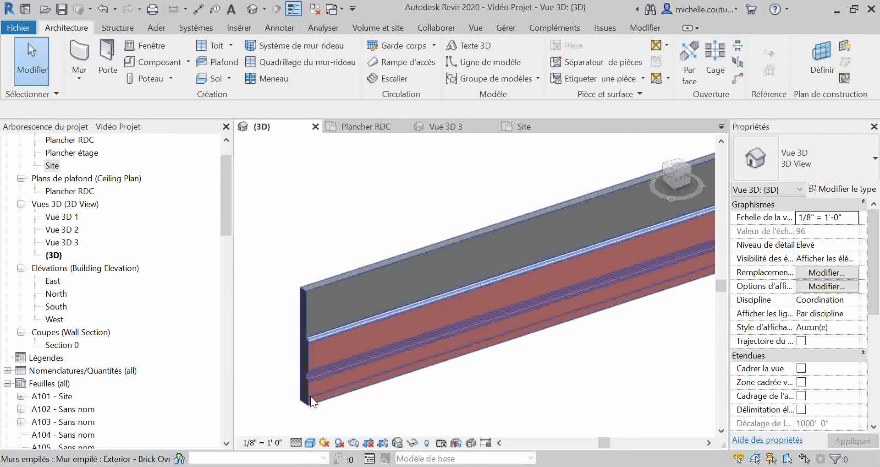
pyautogui.scroll(5, 309, 337)
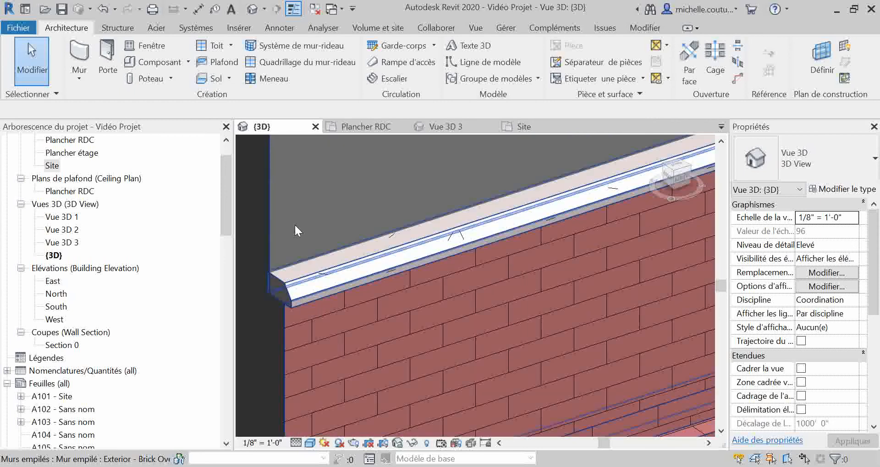
pyautogui.scroll(-4, 354, 274)
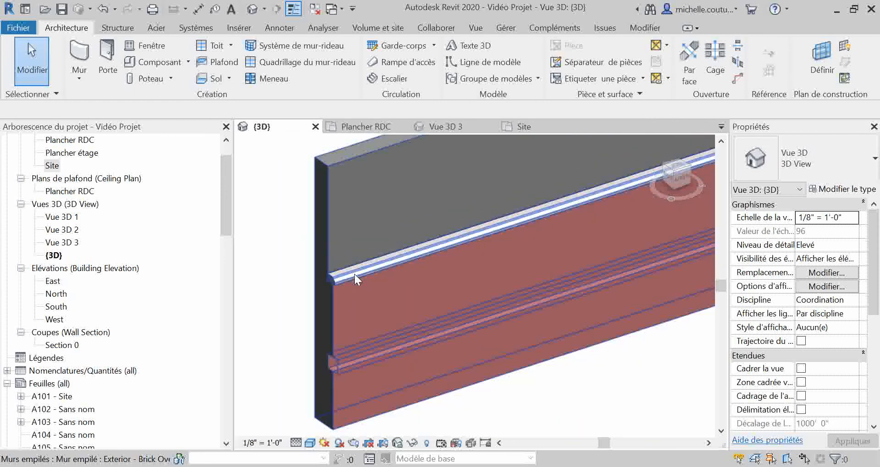
pyautogui.moveTo(652, 344); pyautogui.dragTo(621, 389, button='middle')
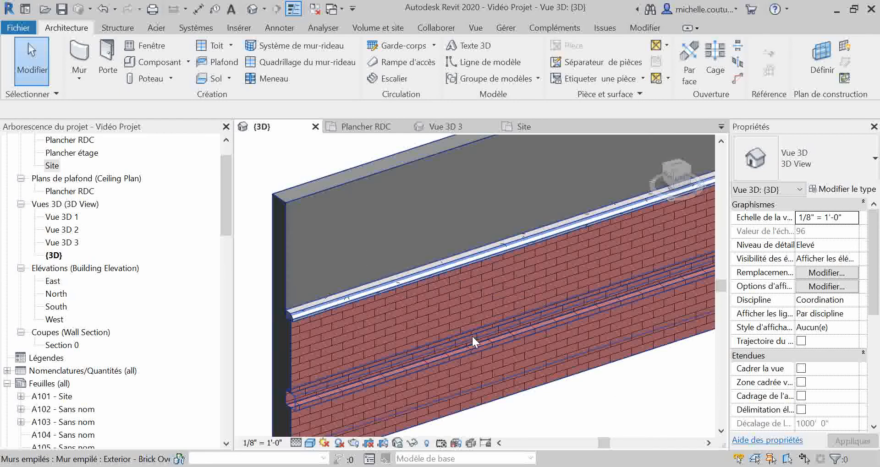
pyautogui.scroll(-1, 473, 325)
pyautogui.moveTo(558, 356); pyautogui.dragTo(492, 355, button='middle')
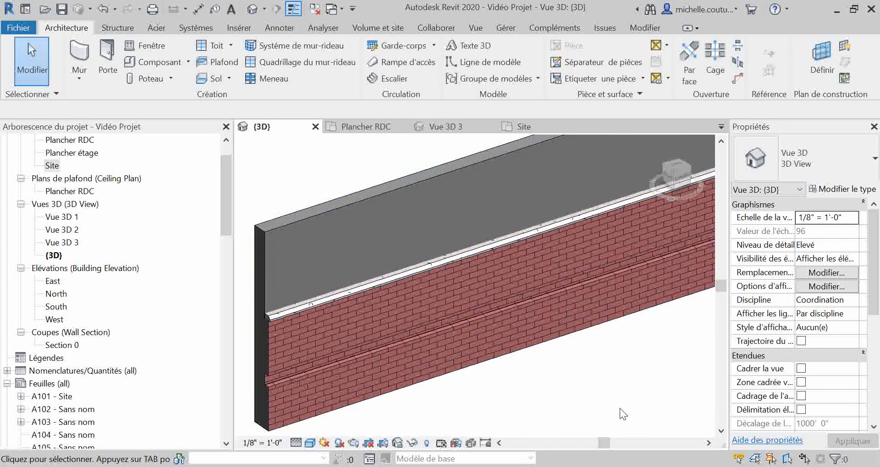
pyautogui.scroll(-1, 583, 406)
pyautogui.moveTo(584, 407); pyautogui.dragTo(447, 410, button='middle')
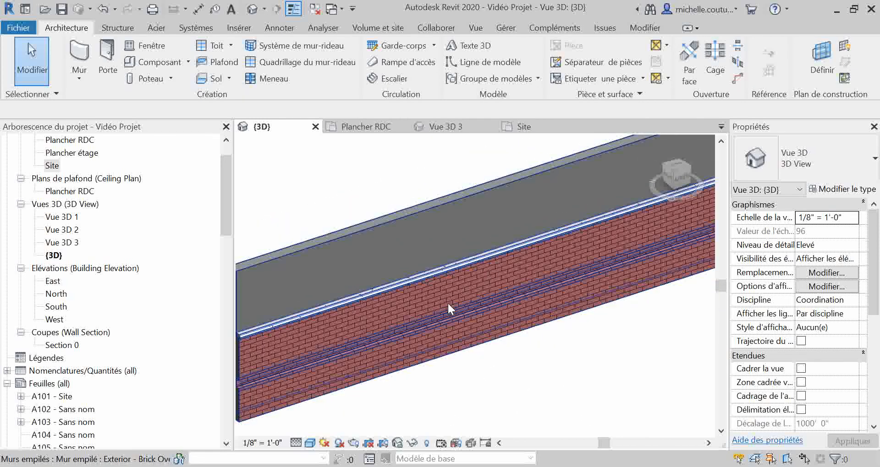
# Step: Start a new family and browse to the root of the local disk (C:) for the template file
pyautogui.click(15, 27)
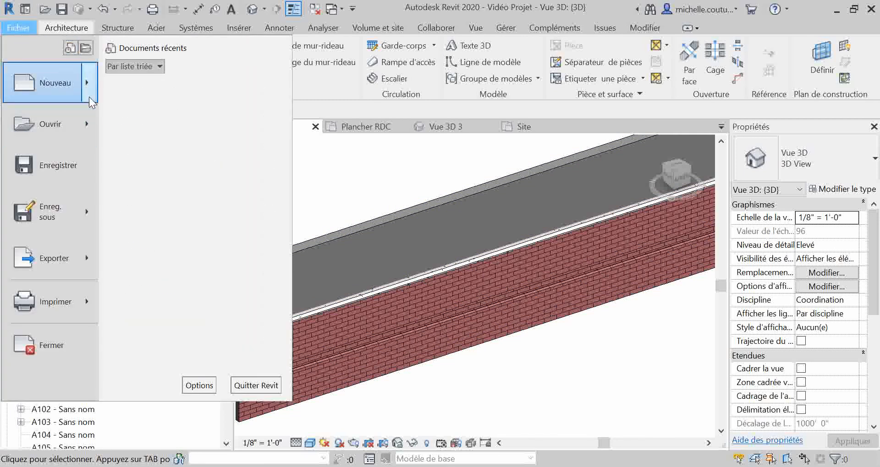
pyautogui.moveTo(89, 87)
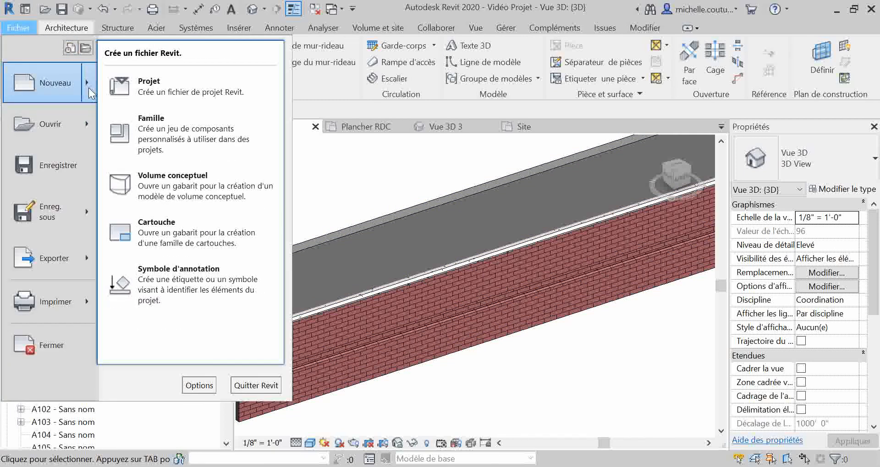
pyautogui.click(172, 139)
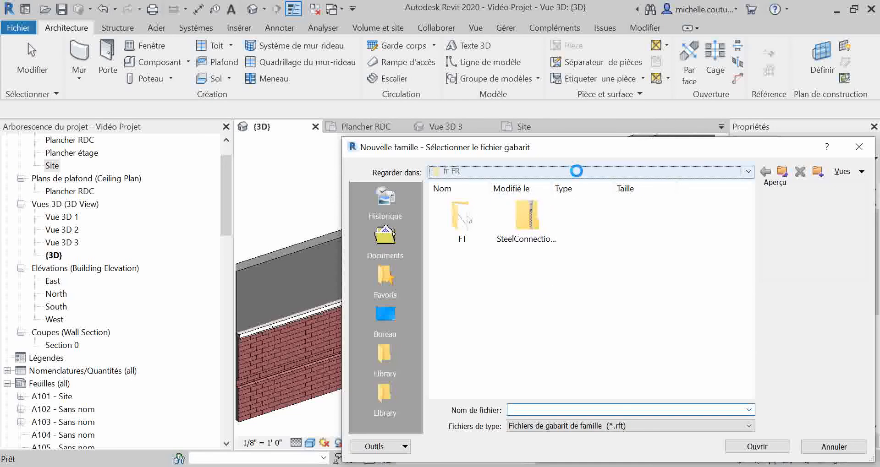
pyautogui.click(576, 173)
pyautogui.click(514, 206)
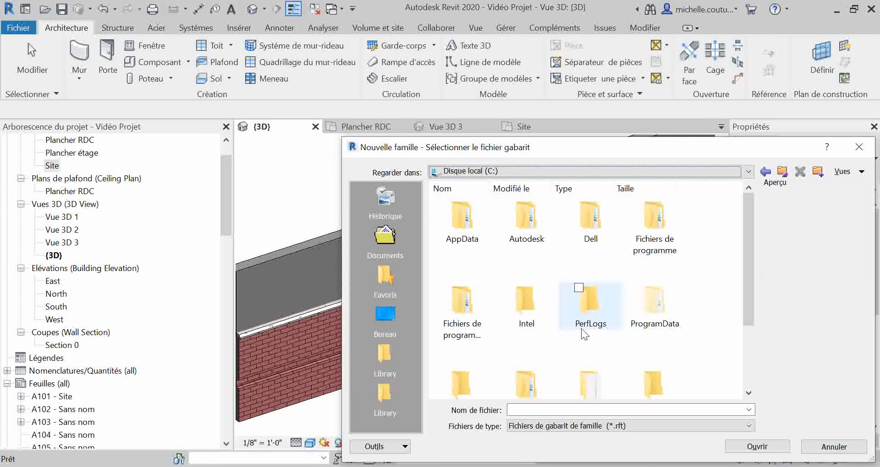
# Step: Open the template folder ProgramData\Autodesk\RVT 2020\Family Templates\French
pyautogui.doubleClick(654, 295)
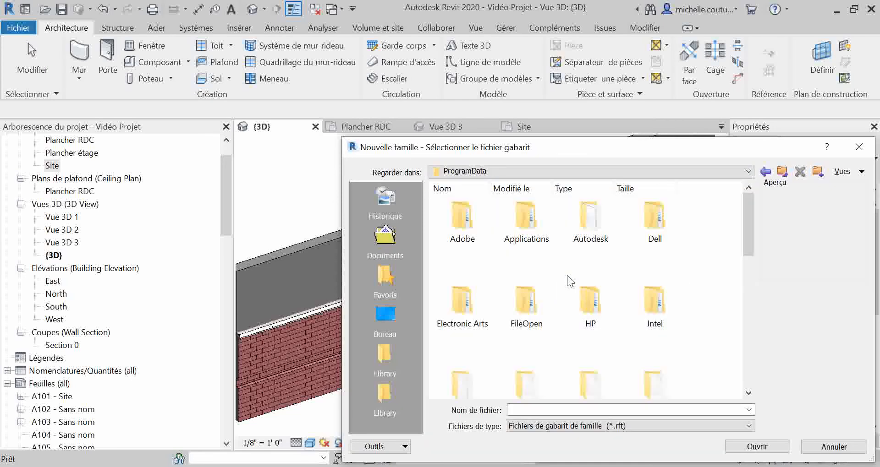
pyautogui.doubleClick(592, 231)
pyautogui.scroll(-5, 564, 339)
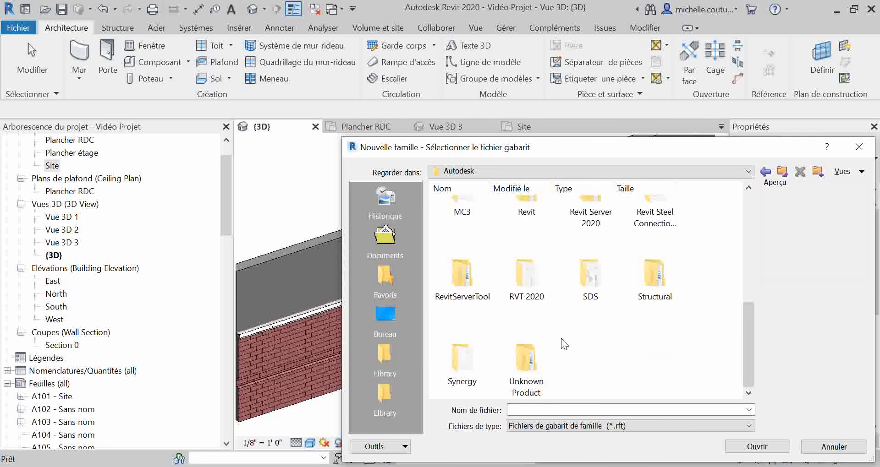
pyautogui.doubleClick(531, 291)
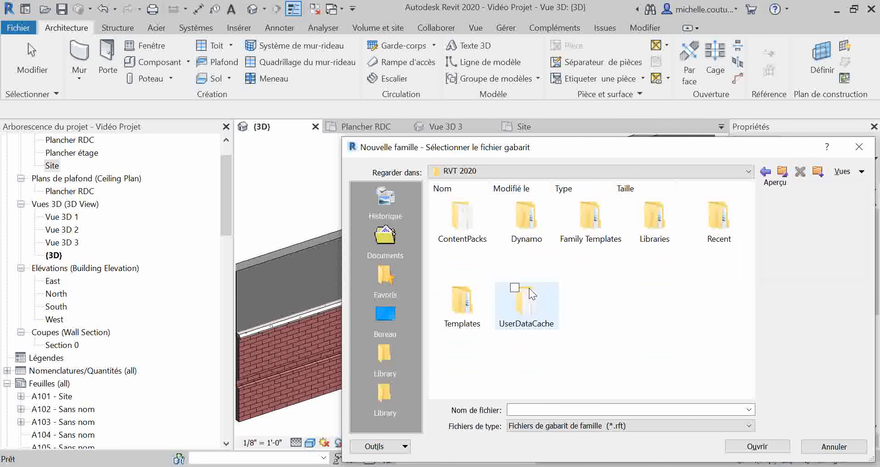
pyautogui.doubleClick(582, 237)
pyautogui.click(454, 209)
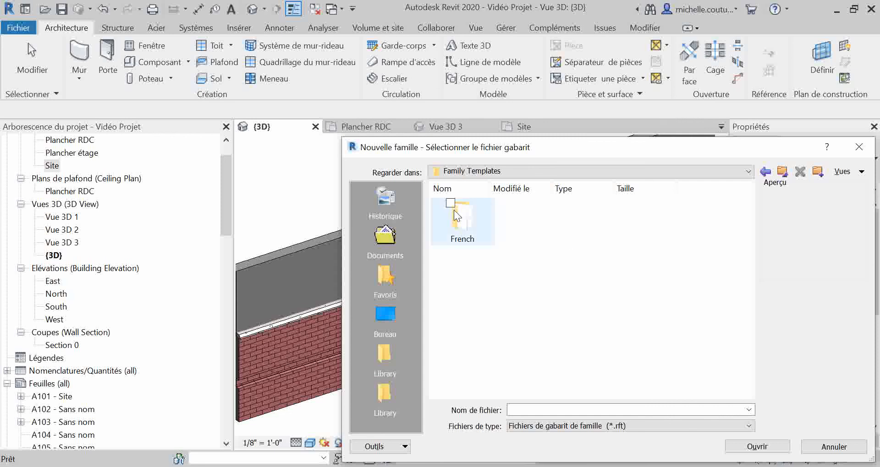
pyautogui.doubleClick(455, 215)
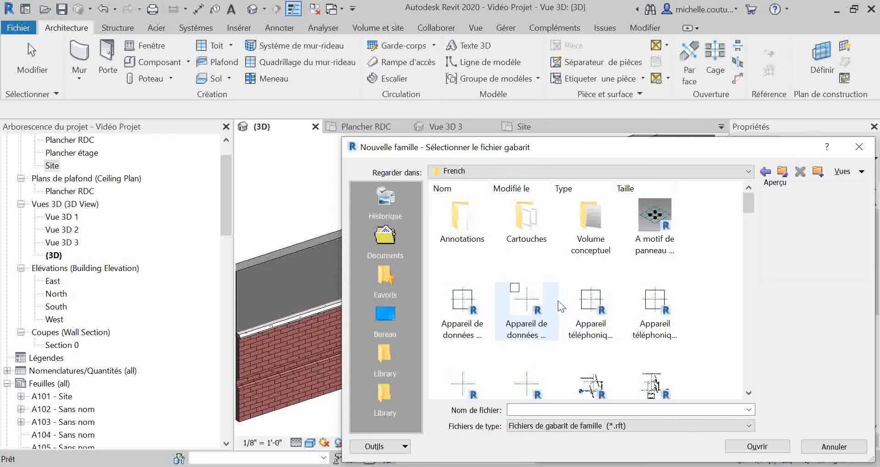
# Step: Create the new family from the template Profil métrique.rft
pyautogui.scroll(-3, 555, 302)
pyautogui.scroll(-10, 490, 323)
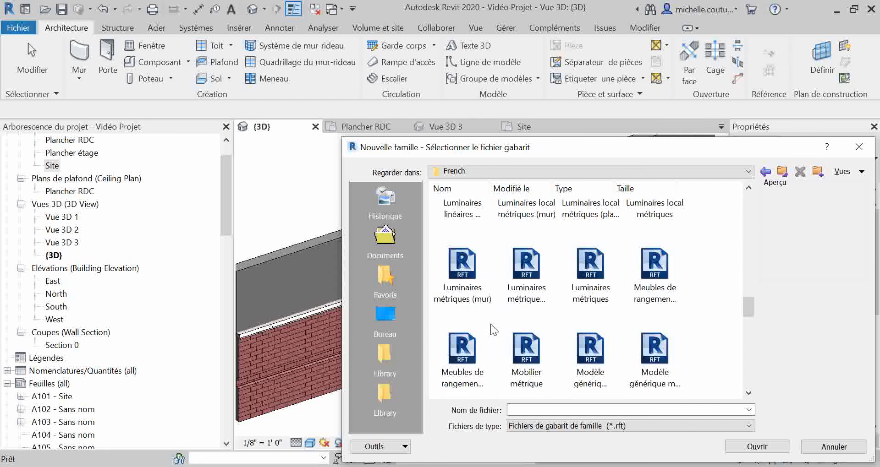
pyautogui.scroll(-8, 489, 325)
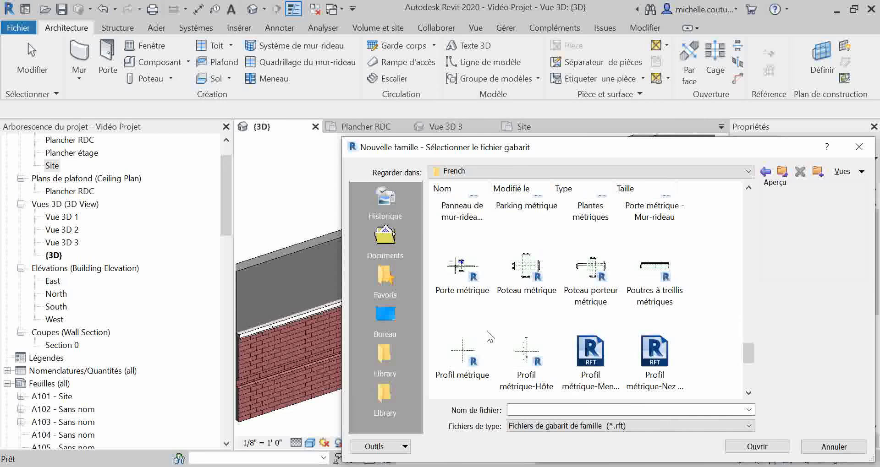
pyautogui.click(476, 360)
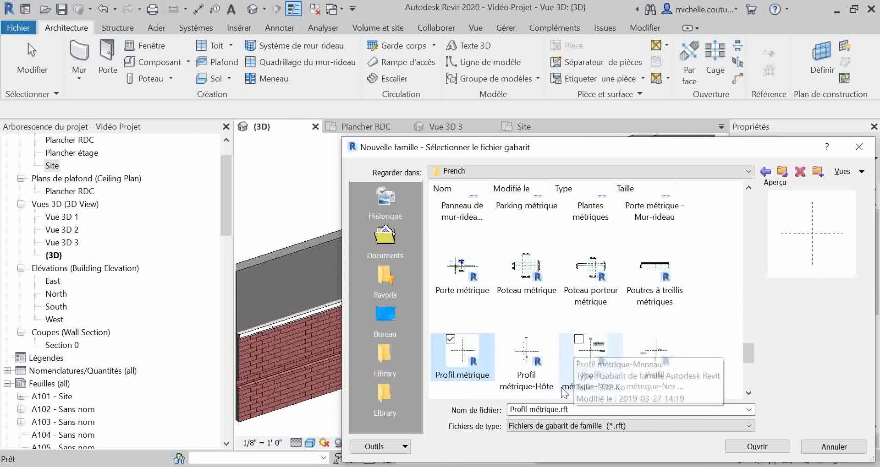
pyautogui.scroll(-2, 550, 366)
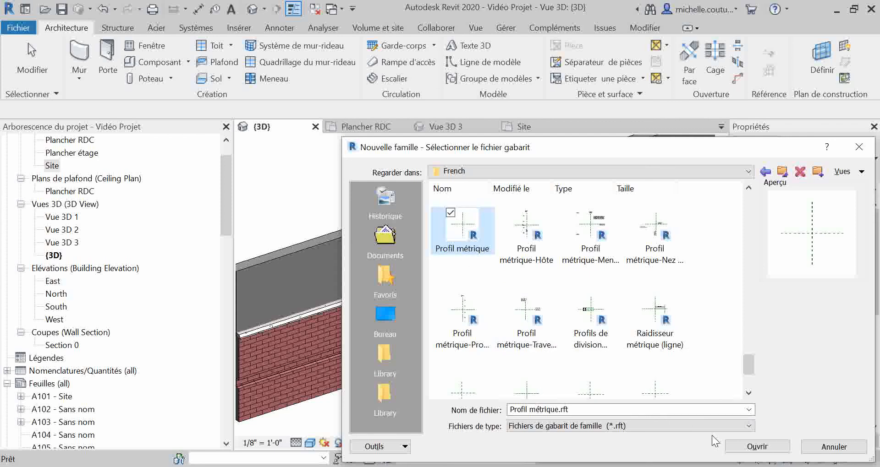
pyautogui.click(757, 447)
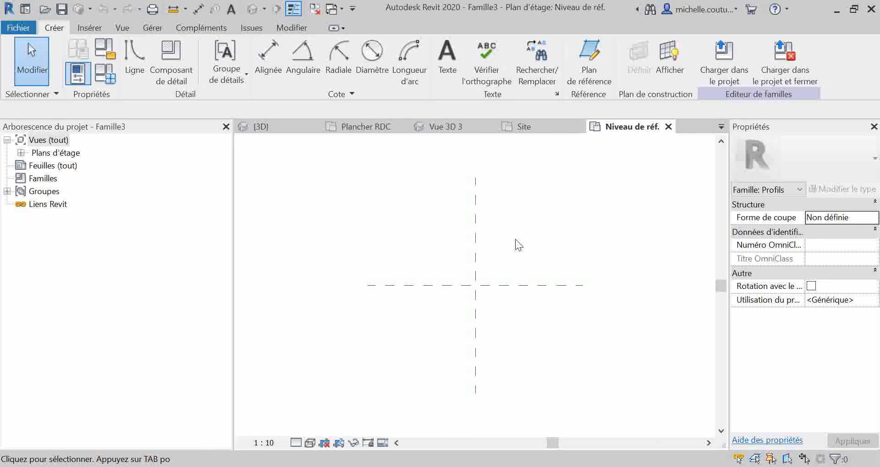
# Step: Draw a closed four-sided line profile from the reference plane intersection, about 69.3 wide, with a 140 outer side and an 80 long top sloping 30°
pyautogui.click(134, 59)
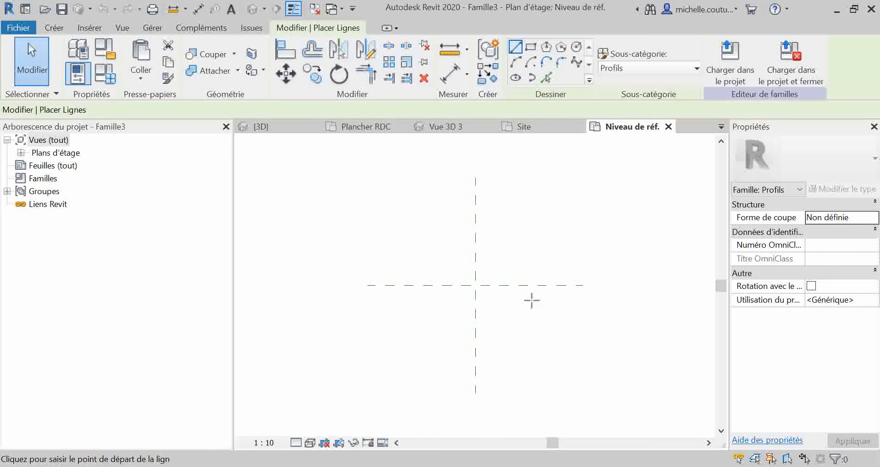
pyautogui.click(475, 285)
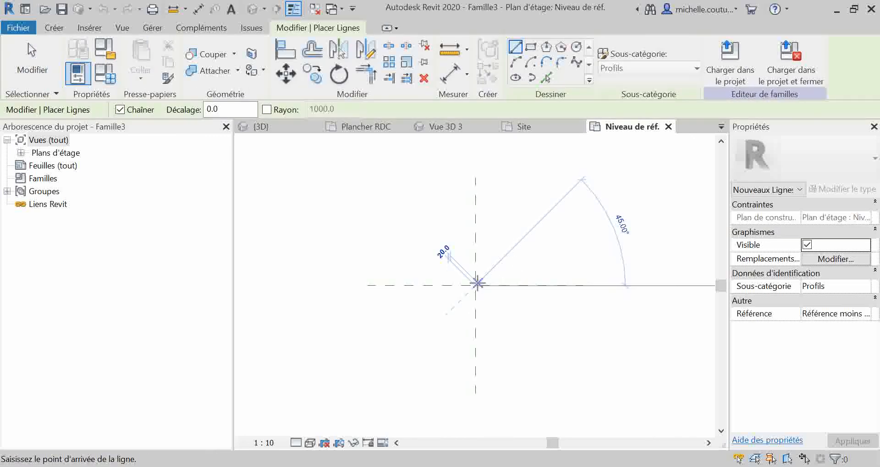
pyautogui.click(476, 253)
pyautogui.scroll(2, 487, 261)
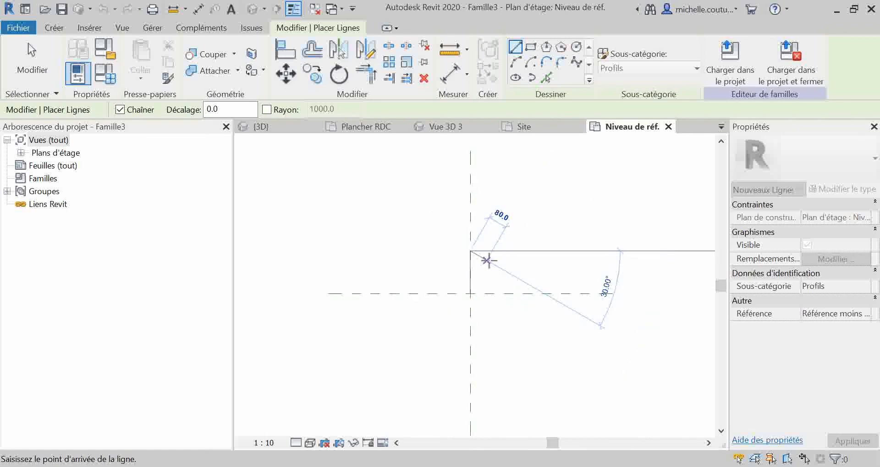
pyautogui.click(487, 260)
pyautogui.click(486, 293)
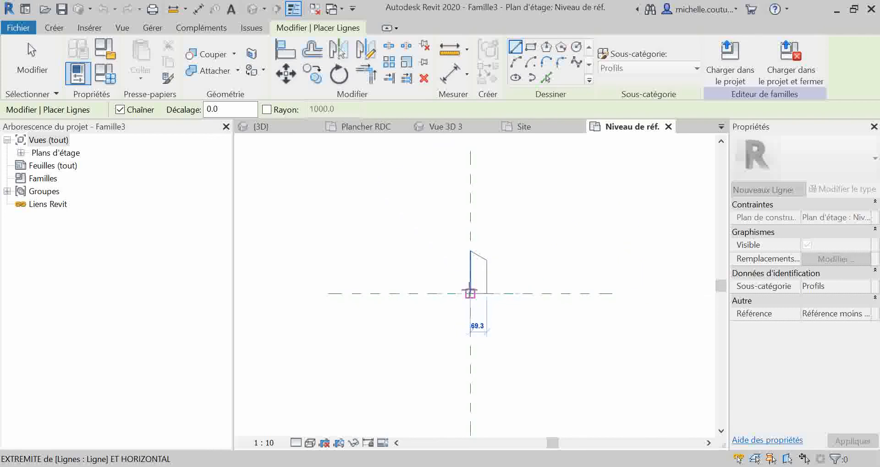
pyautogui.click(470, 293)
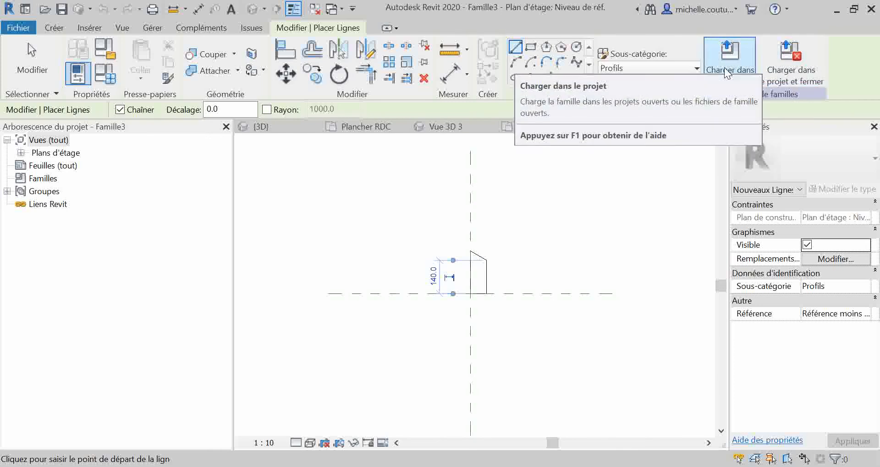
# Step: Load the profile into the project and close it, saving the family on the desktop as Profil en relief 1
pyautogui.click(793, 74)
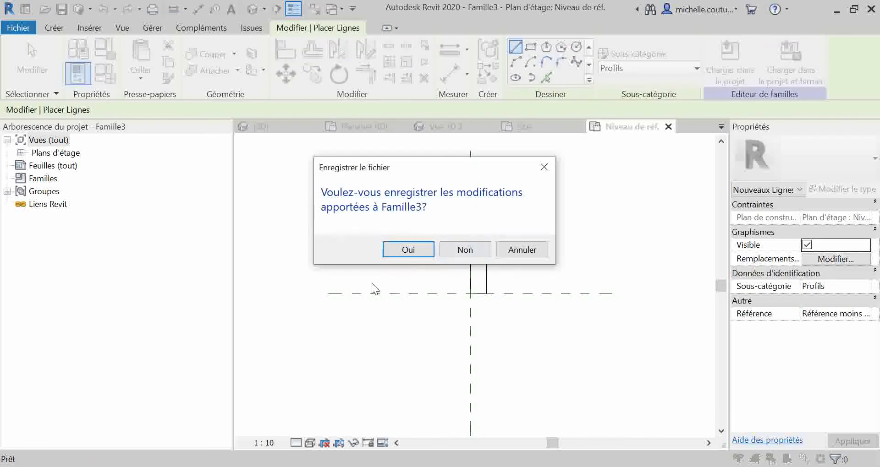
pyautogui.click(406, 250)
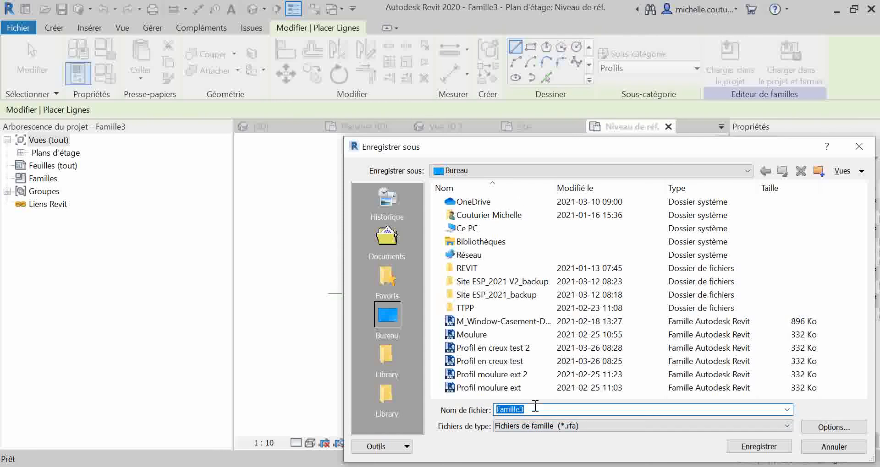
pyautogui.write('Profil')
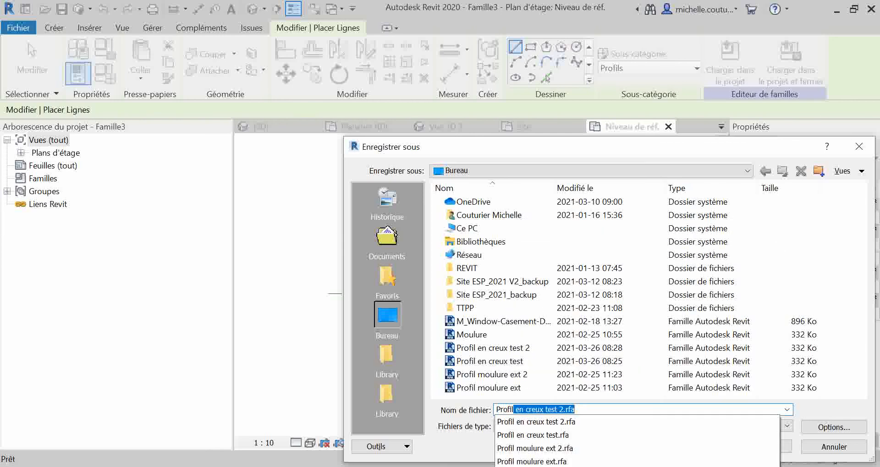
pyautogui.write(' en relief 1')
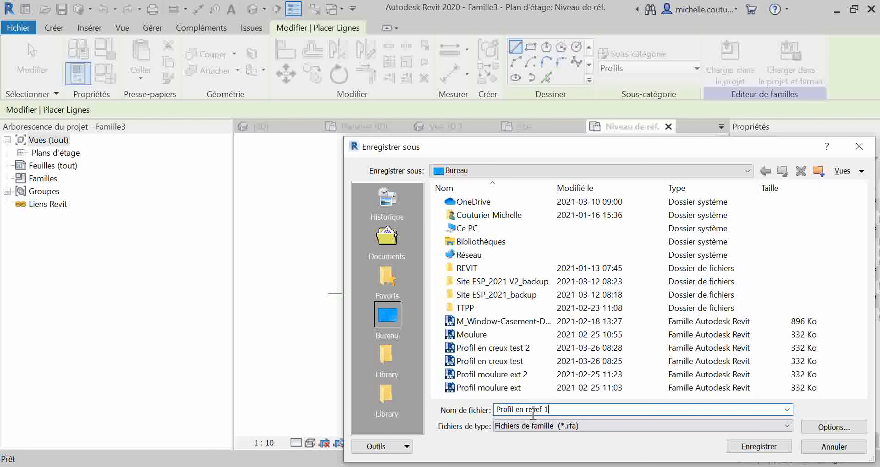
pyautogui.click(743, 448)
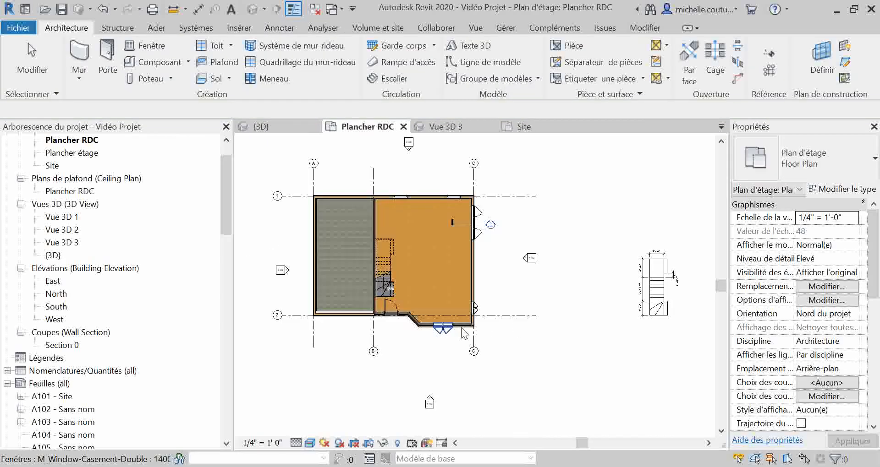
# Step: Return to the {3D} view and start a new wall with the basic wall type Exterior - Brick on Mtl. Stud
pyautogui.click(264, 128)
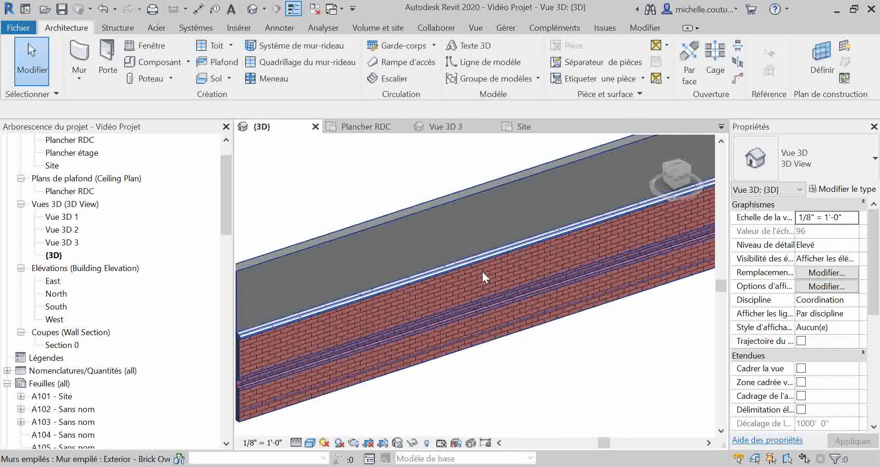
pyautogui.click(373, 293)
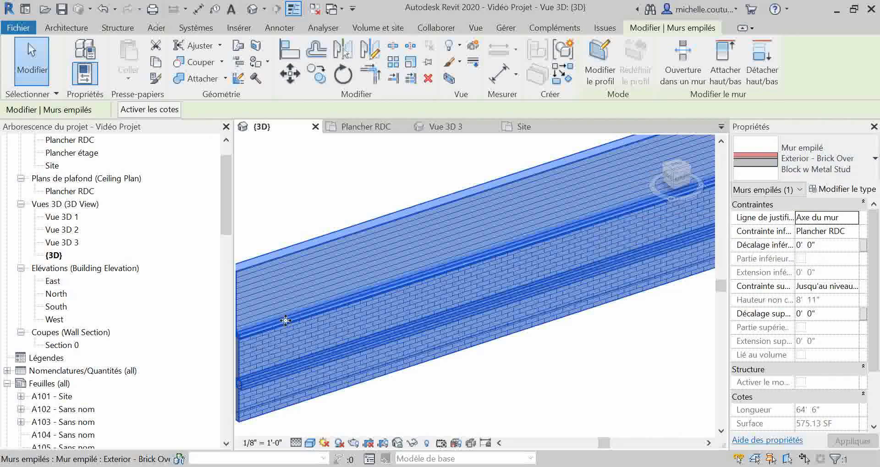
pyautogui.press('Escape')
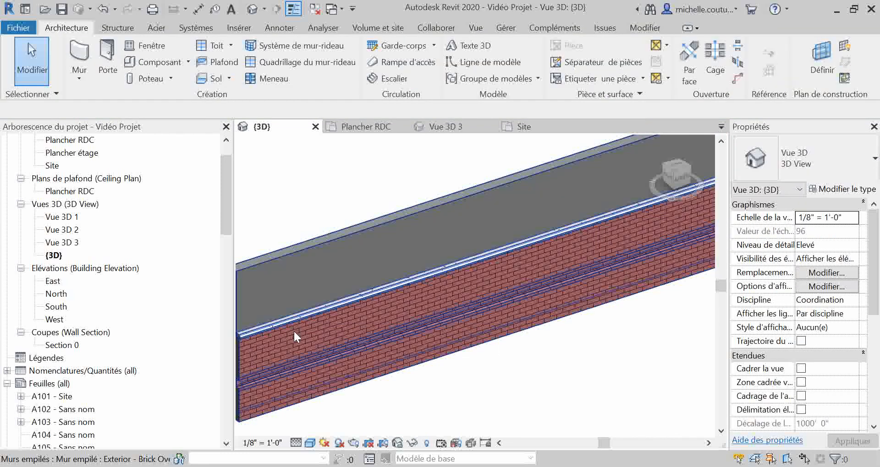
pyautogui.click(79, 54)
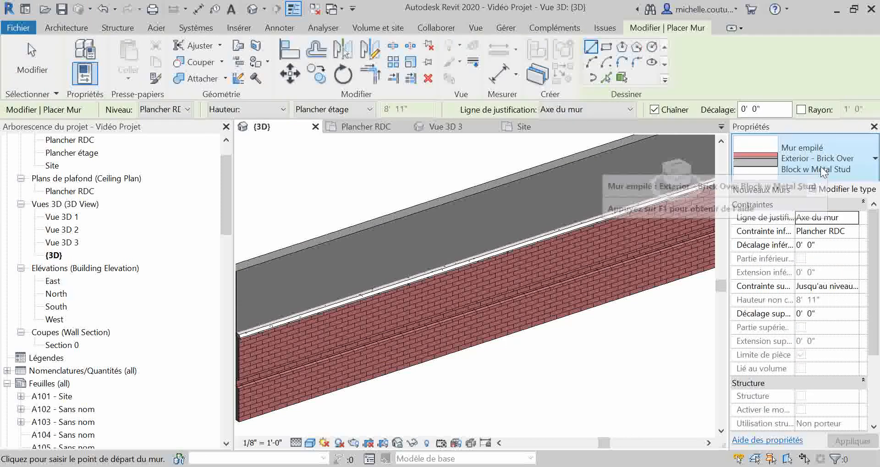
pyautogui.click(813, 171)
pyautogui.scroll(5, 763, 334)
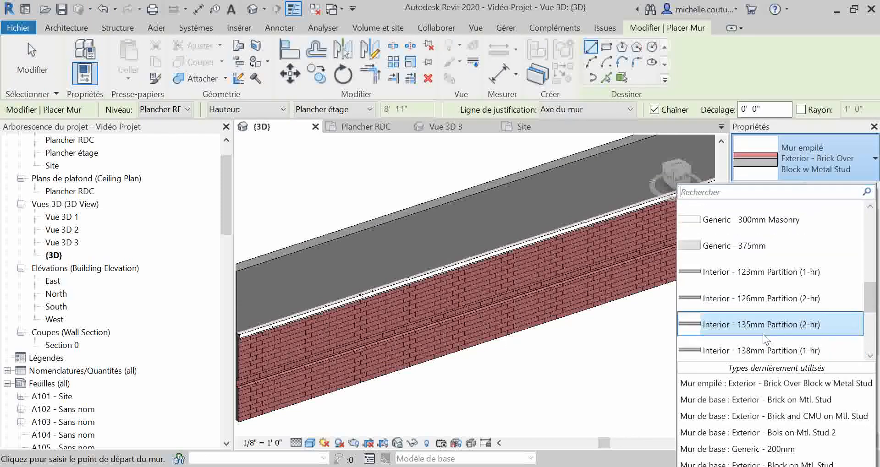
pyautogui.scroll(3, 746, 309)
pyautogui.moveTo(744, 310)
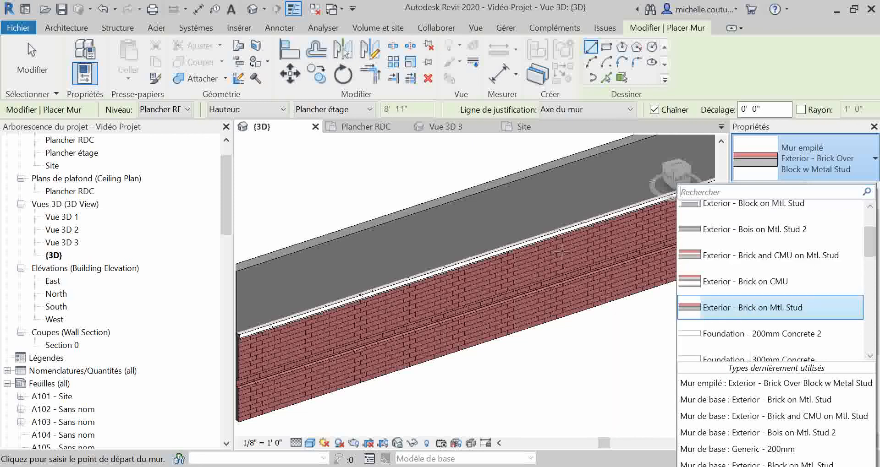
pyautogui.moveTo(793, 315)
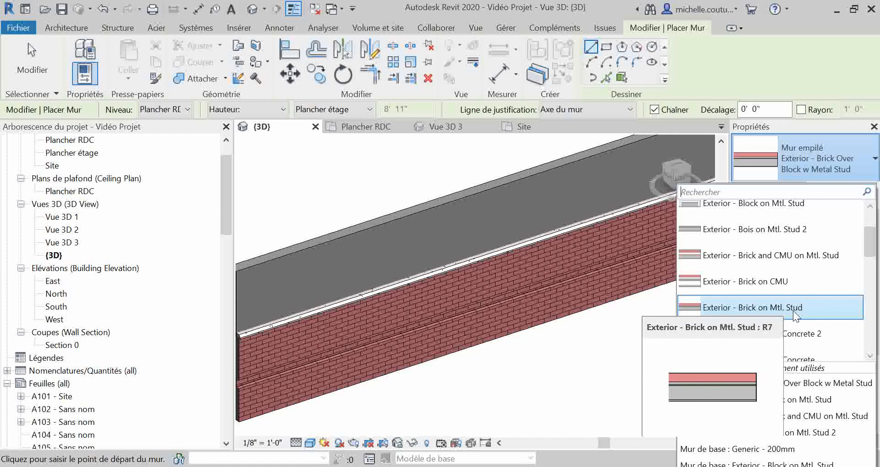
pyautogui.click(795, 316)
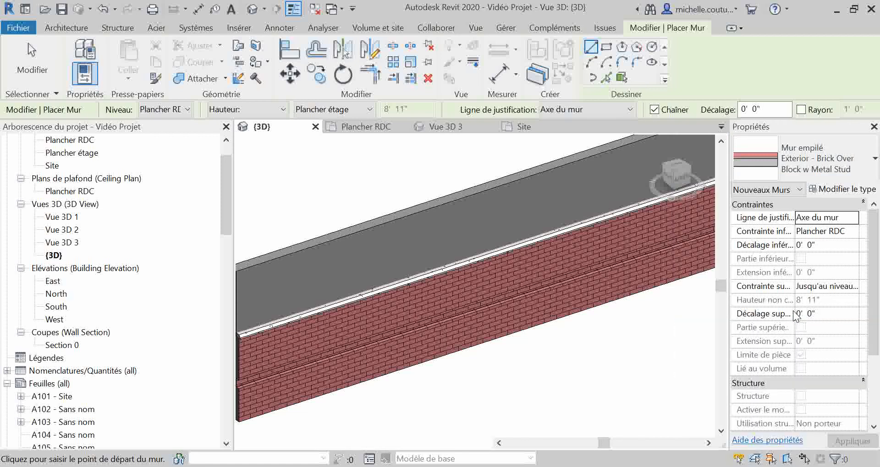
# Step: In the structure of wall type Exterior - Brick on Mtl. Stud, set the reveal's profile to Profil en relief 1 and apply it
pyautogui.click(839, 192)
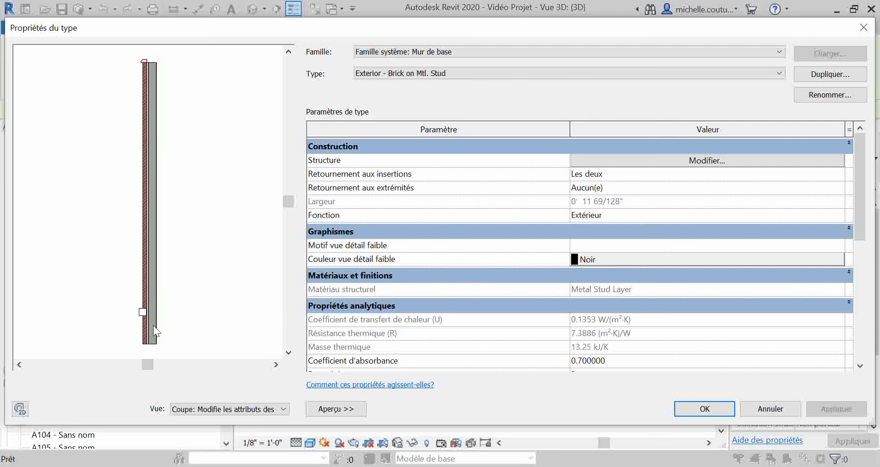
pyautogui.click(655, 161)
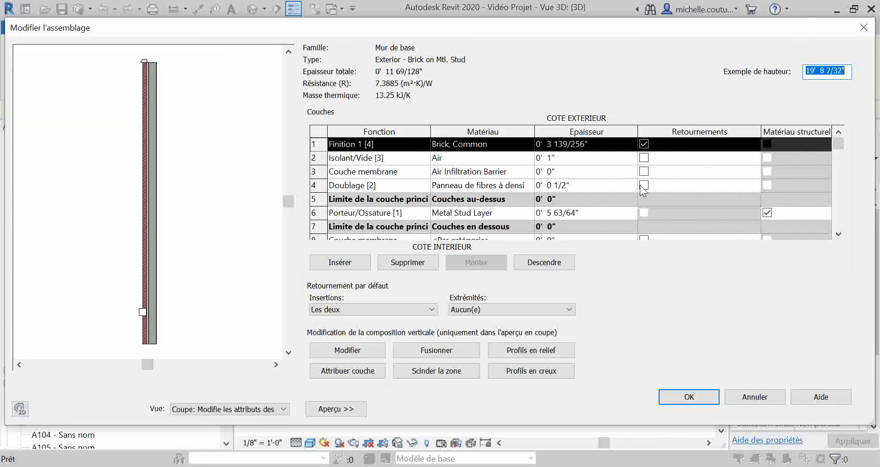
pyautogui.click(531, 371)
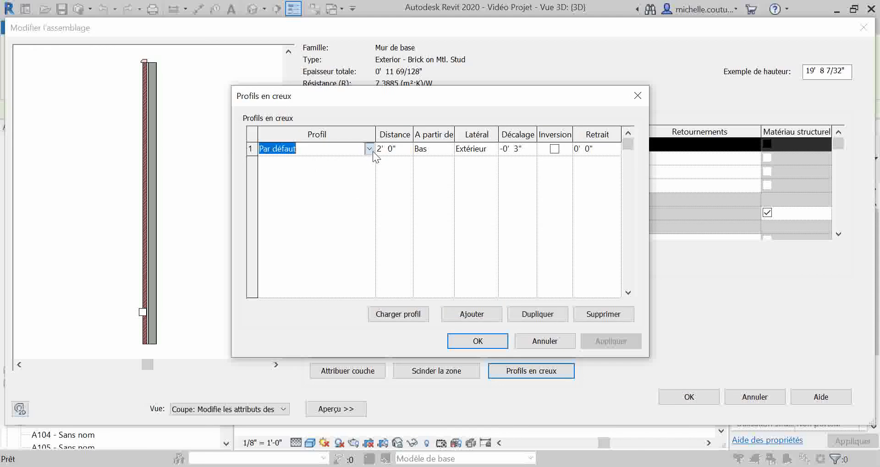
pyautogui.click(372, 151)
pyautogui.scroll(-1, 345, 211)
pyautogui.click(345, 209)
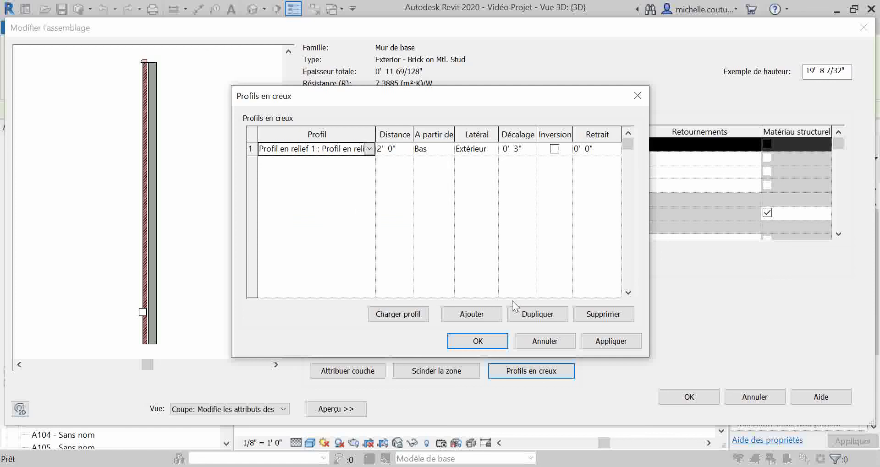
pyautogui.click(609, 347)
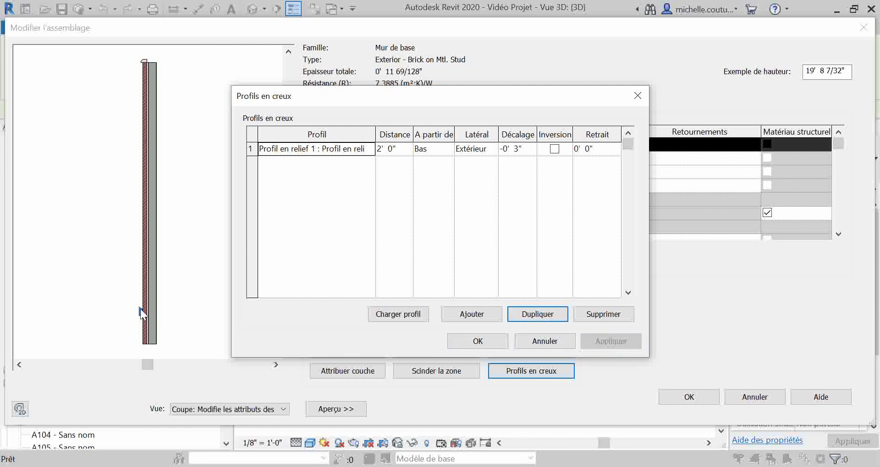
# Step: Set the reveal's offset to 0' 0" and apply the change
pyautogui.click(513, 150)
pyautogui.write('0\' 0"')
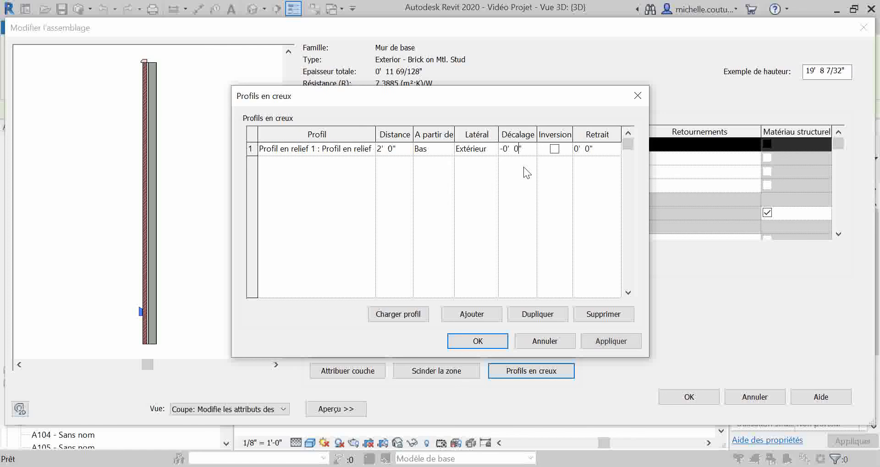
pyautogui.press('Tab')
pyautogui.click(628, 339)
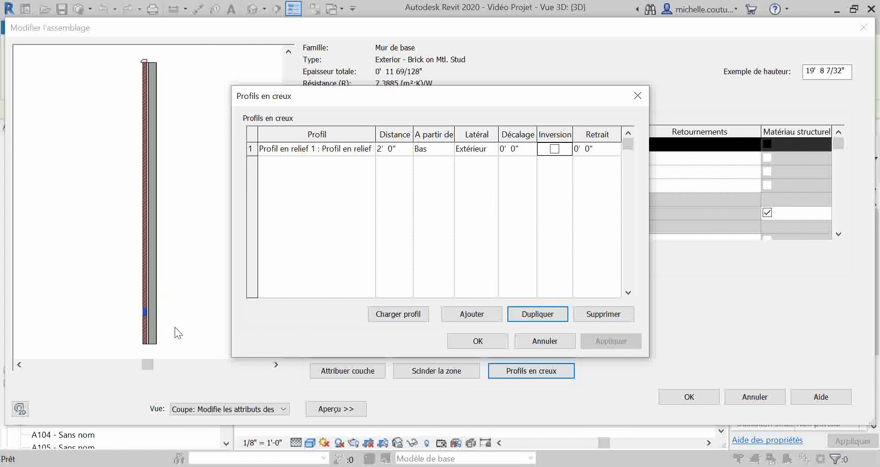
# Step: Try inverting the reveal profile and switch the inversion back off
pyautogui.click(552, 149)
pyautogui.click(606, 341)
pyautogui.click(555, 149)
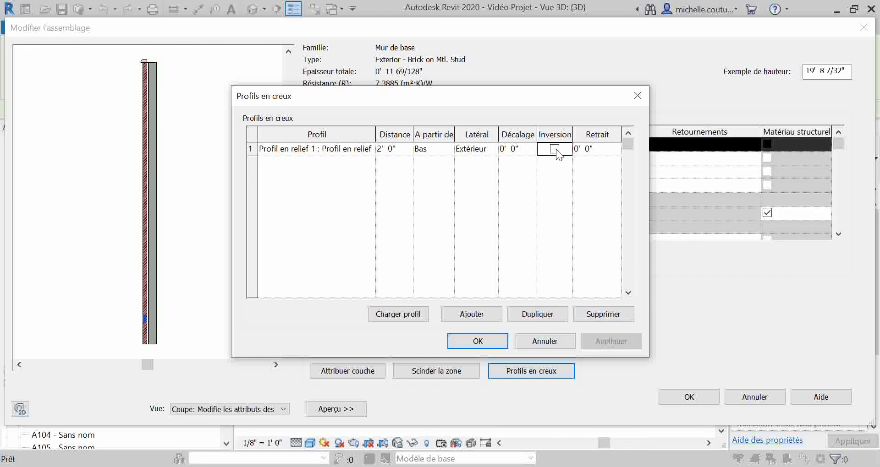
pyautogui.click(606, 343)
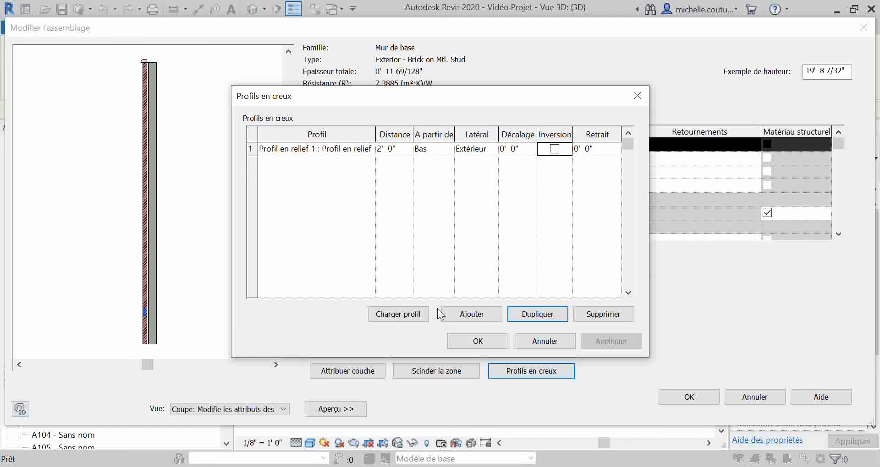
# Step: Leave the reveal settings and set the top wall sweep's profile to Profil en relief 1, applying it to the wall assembly
pyautogui.click(542, 341)
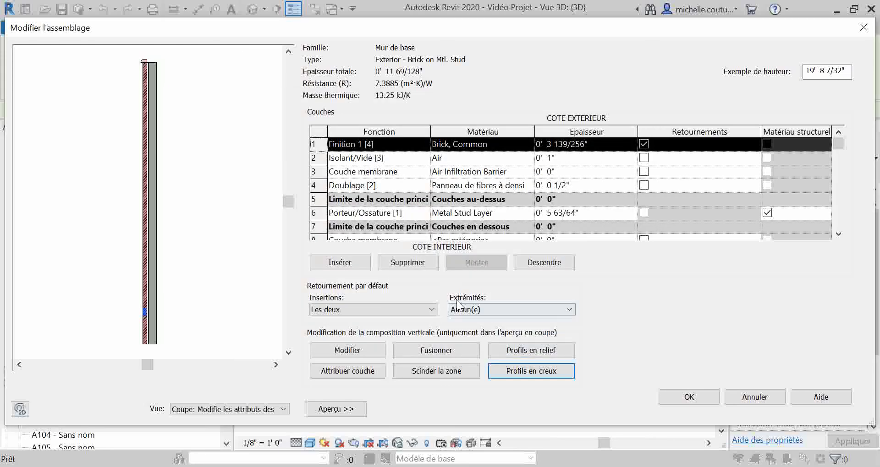
pyautogui.click(550, 351)
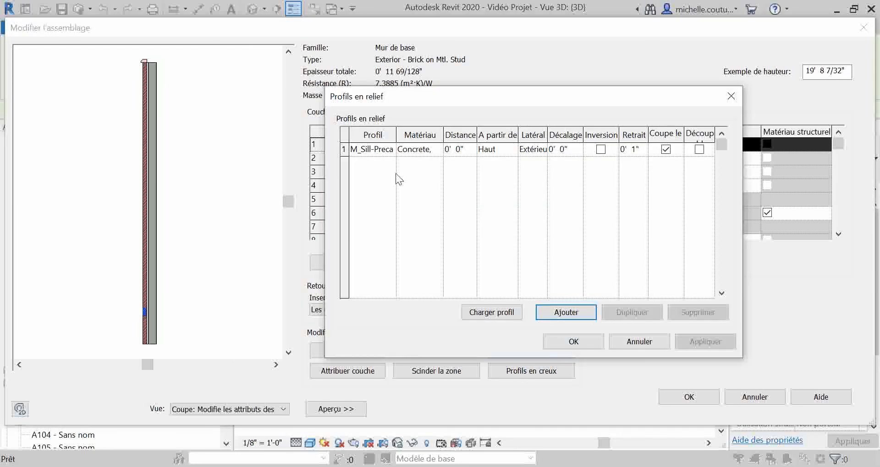
pyautogui.click(387, 149)
pyautogui.scroll(-2, 413, 202)
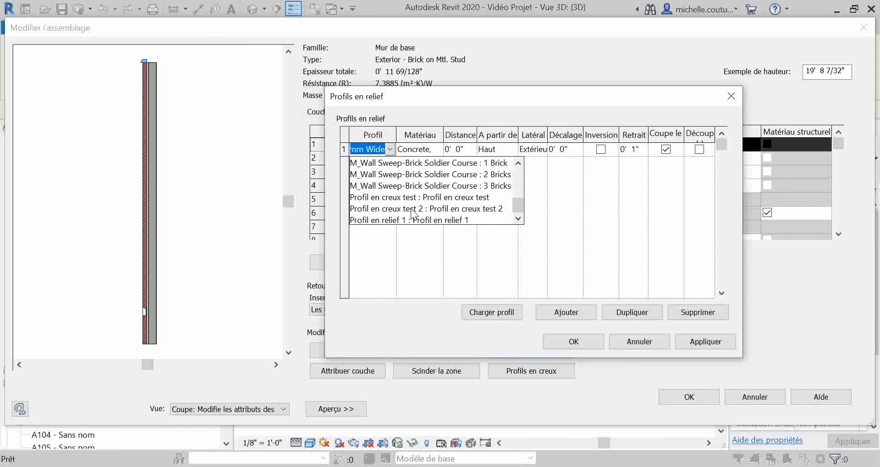
pyautogui.click(410, 209)
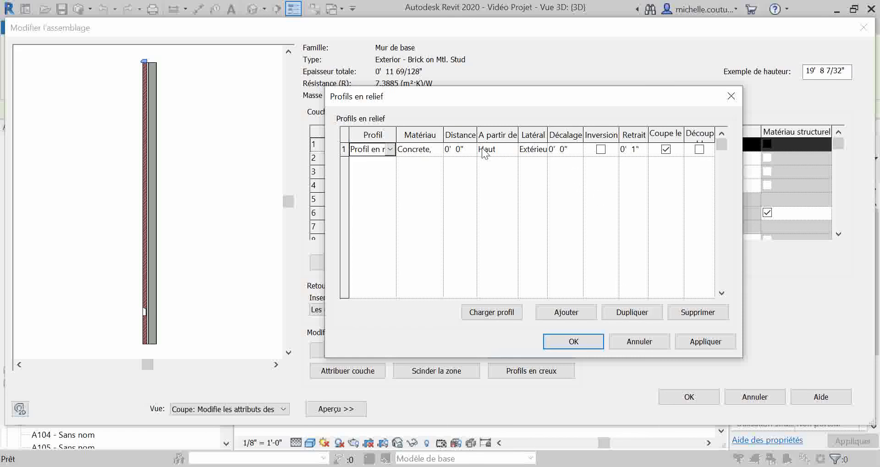
pyautogui.click(701, 341)
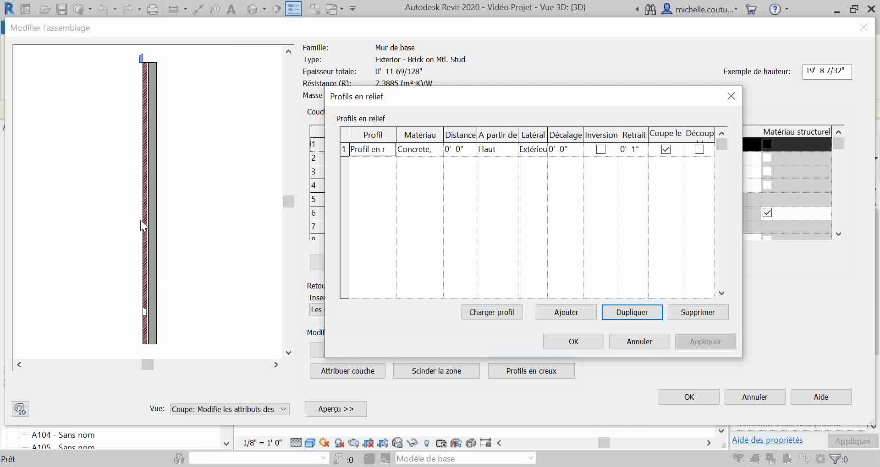
# Step: Set the sweep's setback to 0' 0" and its offset to 0' 2", and apply both values
pyautogui.click(635, 150)
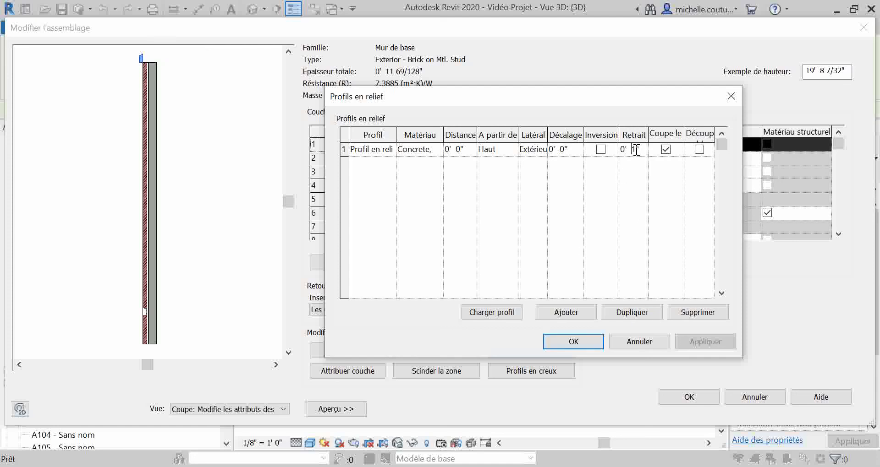
pyautogui.press('BackSpace')
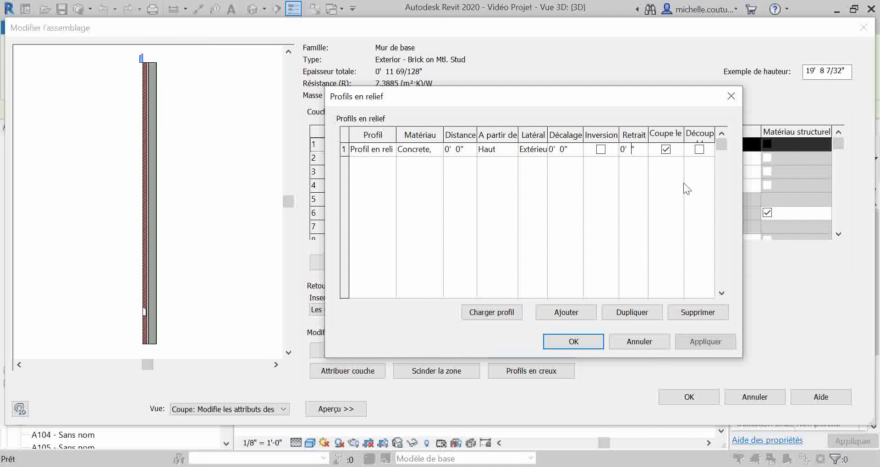
pyautogui.write('0')
pyautogui.click(565, 150)
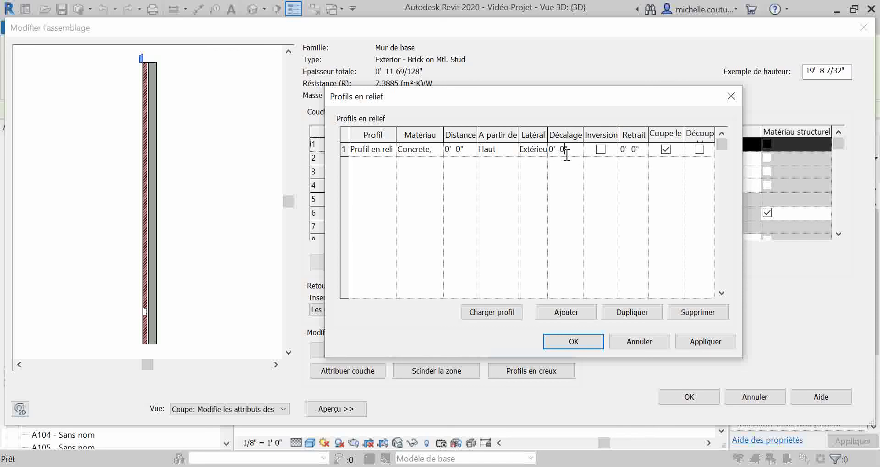
pyautogui.press('BackSpace')
pyautogui.write('2')
pyautogui.click(711, 341)
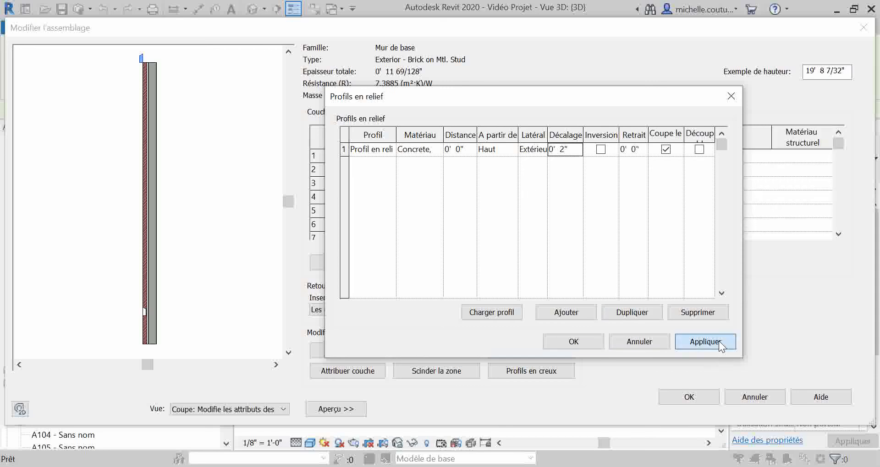
# Step: Make the sweep's offset negative, -0' 2", and apply it
pyautogui.click(550, 148)
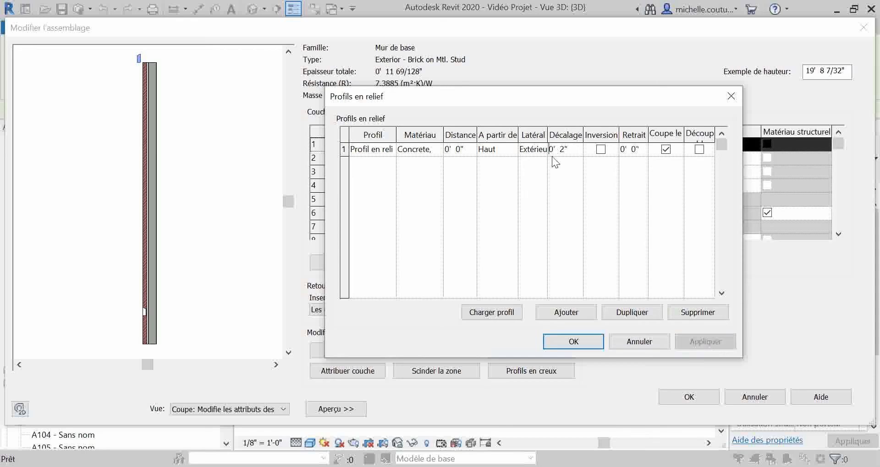
pyautogui.write('-')
pyautogui.click(716, 341)
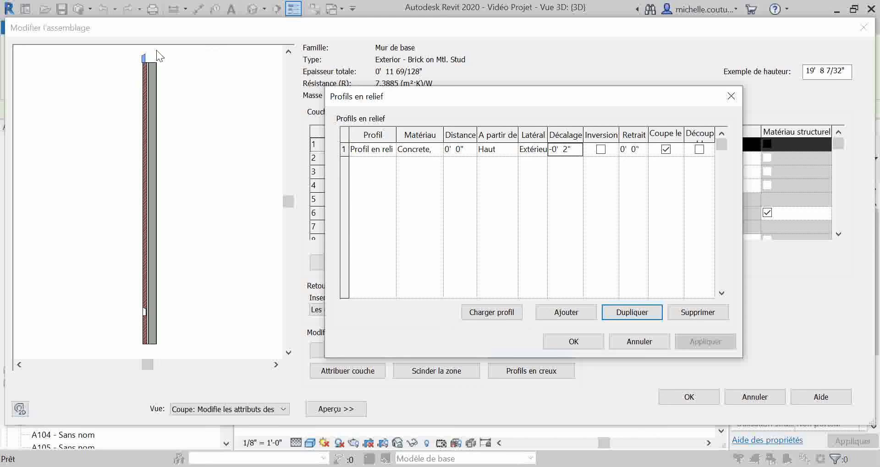
# Step: Accept the sweep, assembly and wall type changes, and leave the wall placement command
pyautogui.click(593, 342)
pyautogui.click(689, 399)
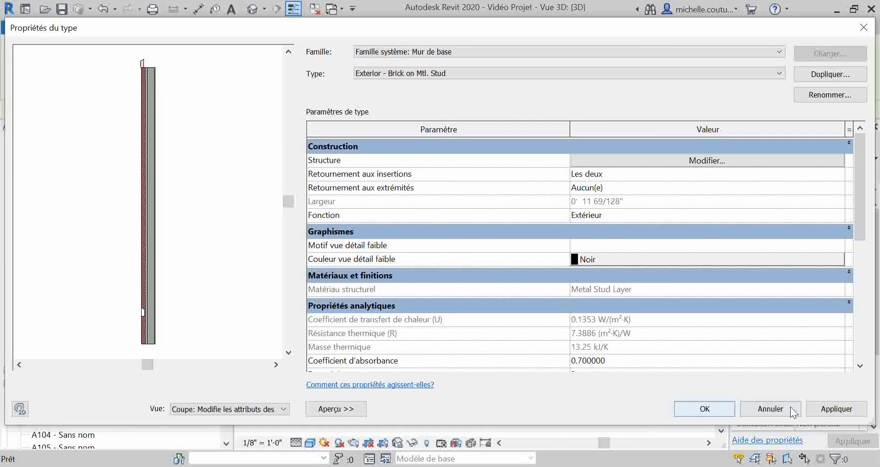
pyautogui.click(835, 409)
pyautogui.click(706, 409)
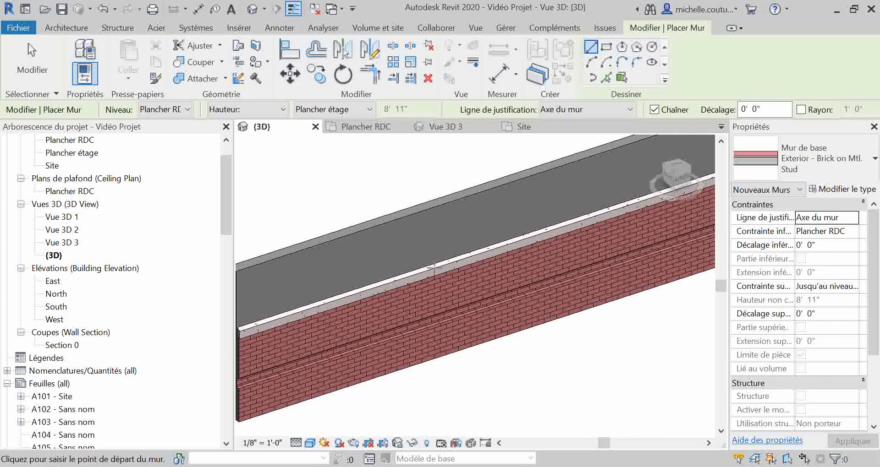
pyautogui.press('Escape')
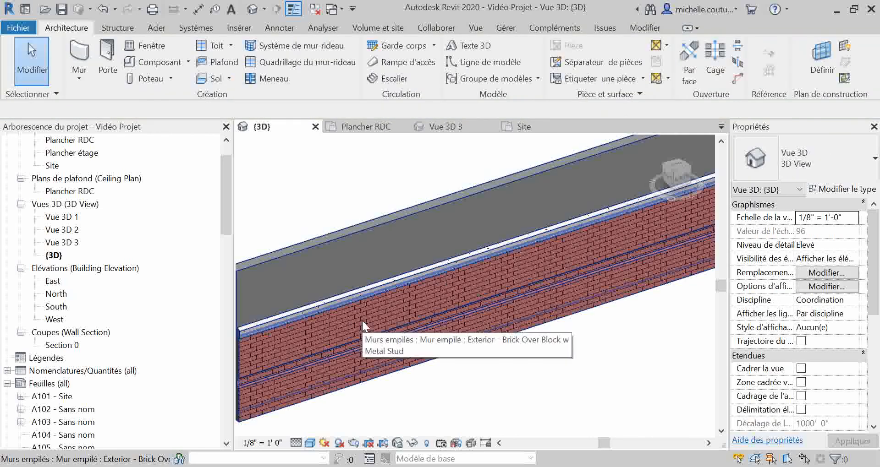
pyautogui.moveTo(557, 391); pyautogui.dragTo(603, 384, button='middle')
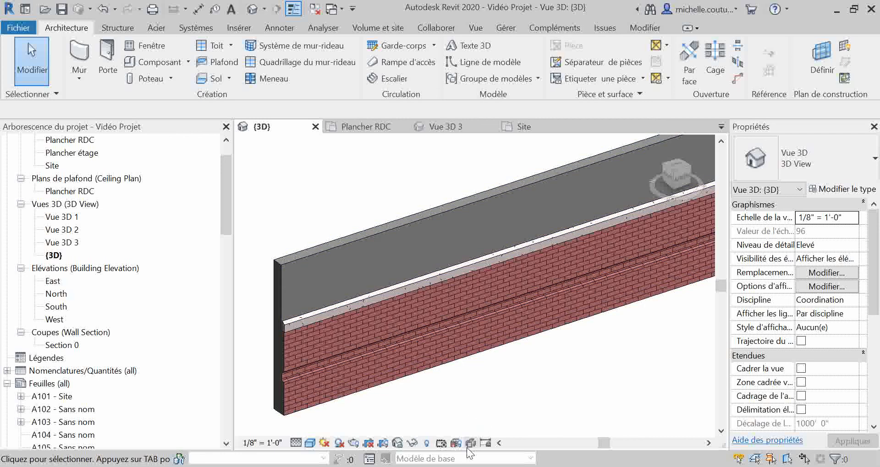